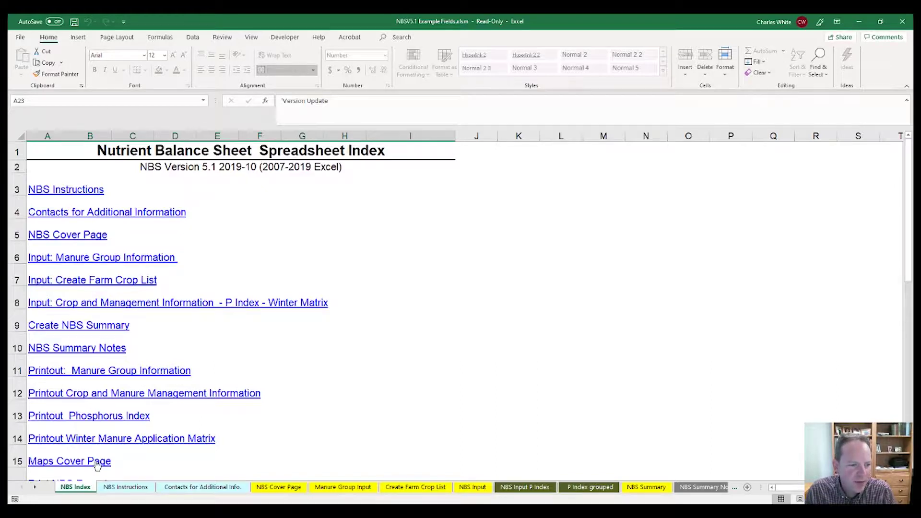
Page through the NBS Instructions, Contacts and NBS Cover Page sheets to Manure Group Input
left_click(133, 488)
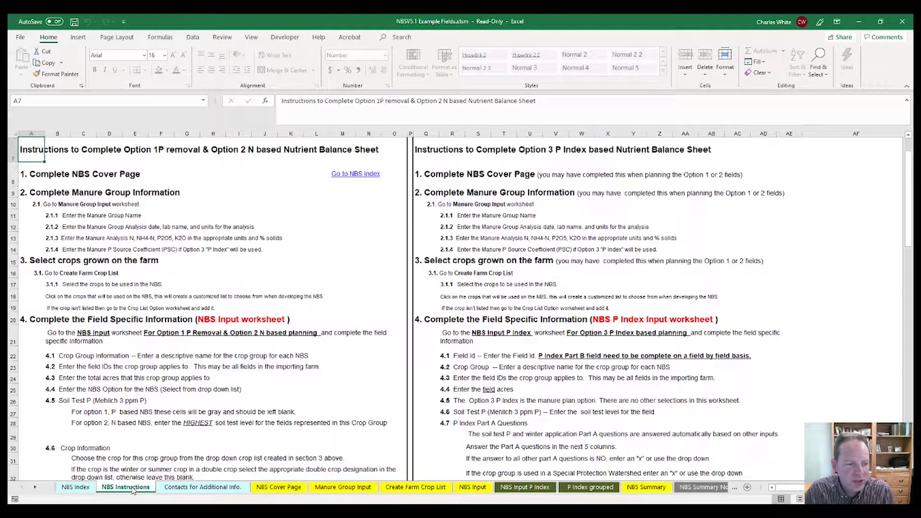
left_click(183, 488)
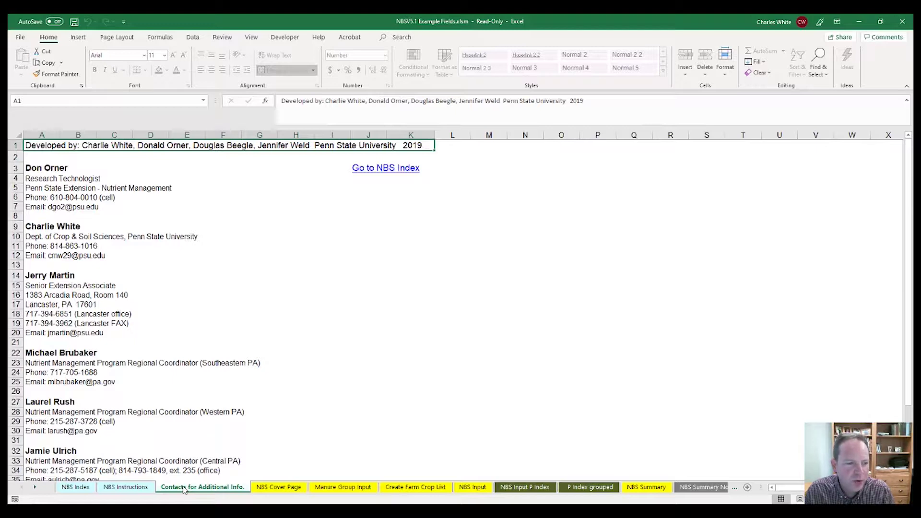
left_click(272, 489)
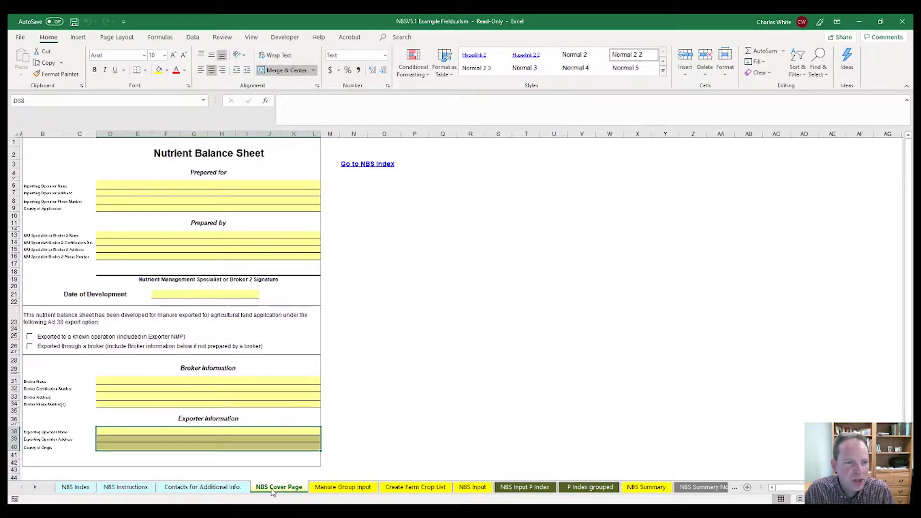
left_click(335, 488)
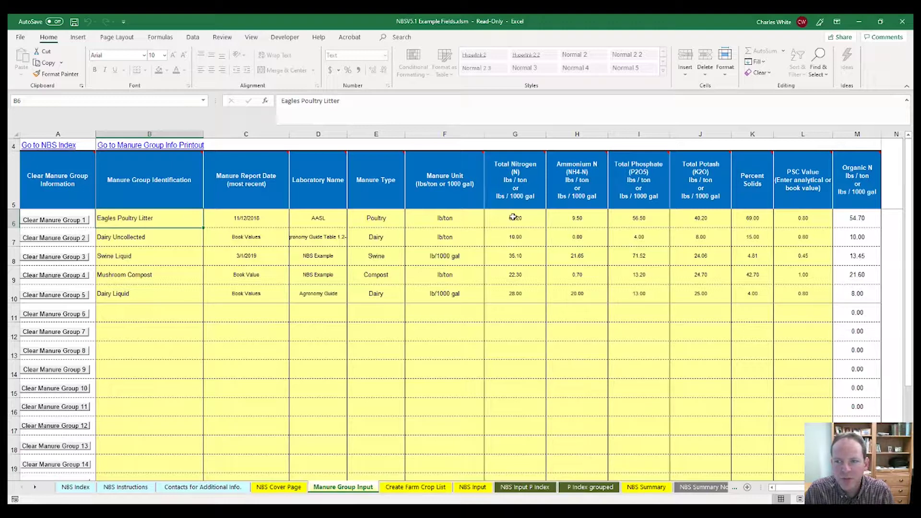
On the Create Farm Crop List sheet, fill row 17 with Alfafa Group and Planting Alfalfa
left_click(432, 489)
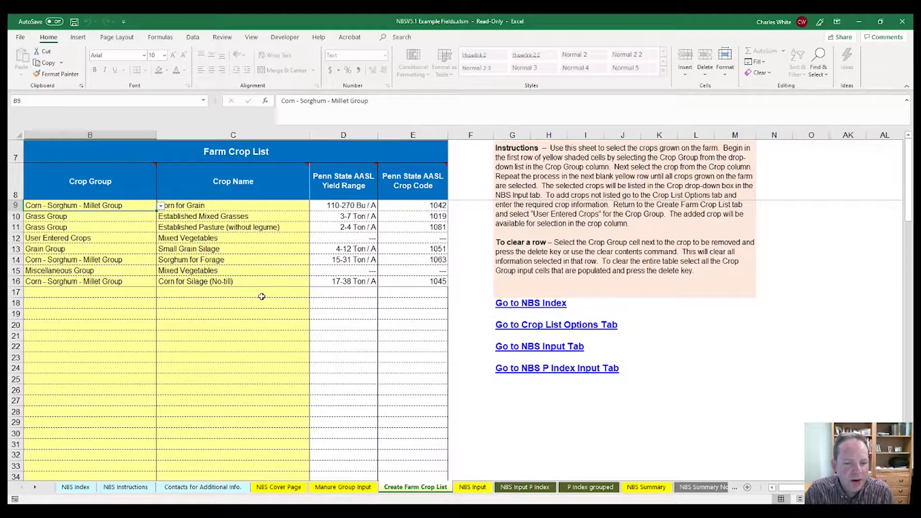
left_click(146, 290)
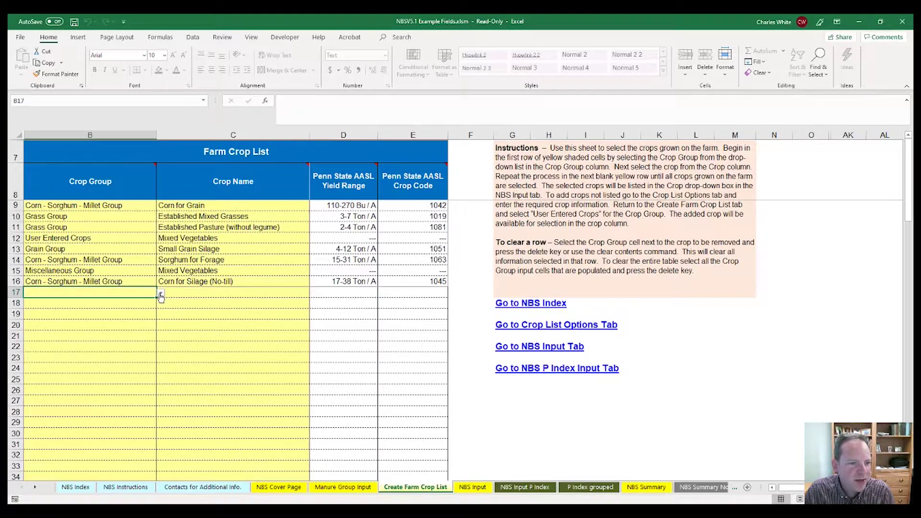
left_click(160, 292)
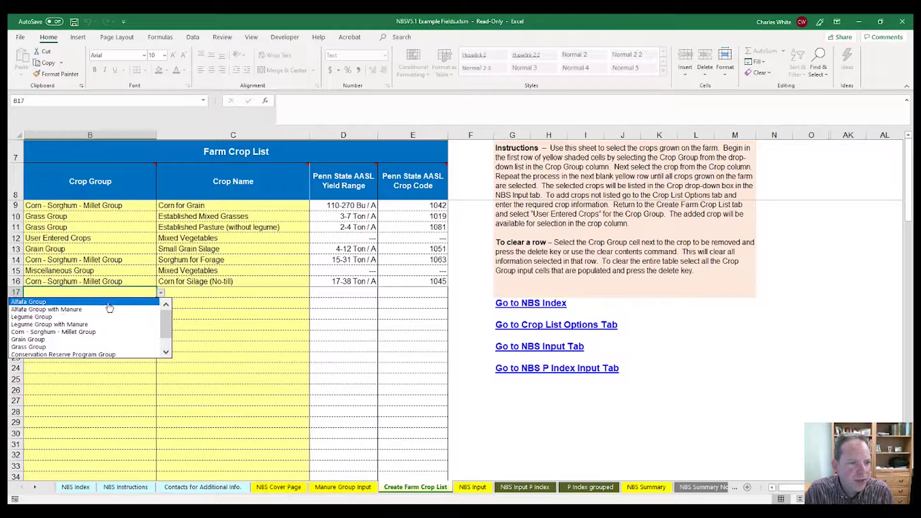
left_click(137, 302)
left_click(237, 293)
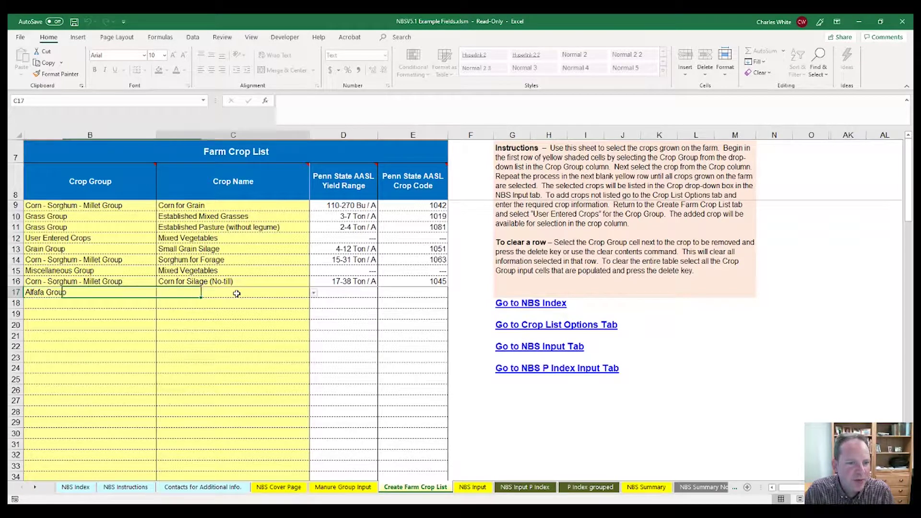
left_click(313, 293)
left_click(227, 303)
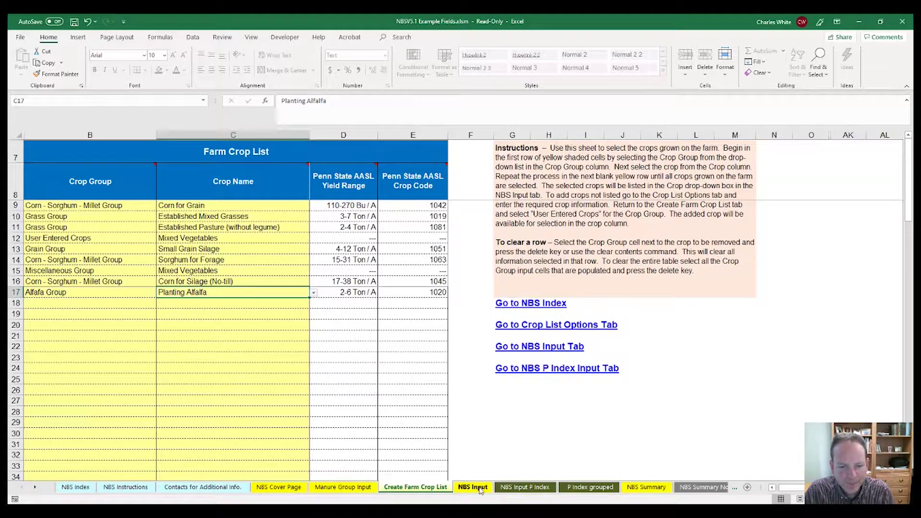
Scroll across the NBS Input field columns, then view the NBS Input P Index field table
left_click(475, 488)
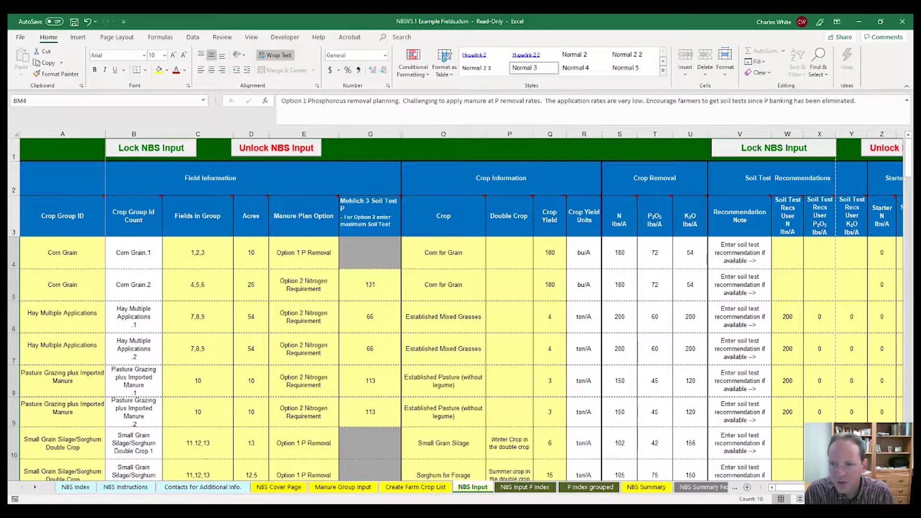
left_click_drag(899, 488, 900, 489)
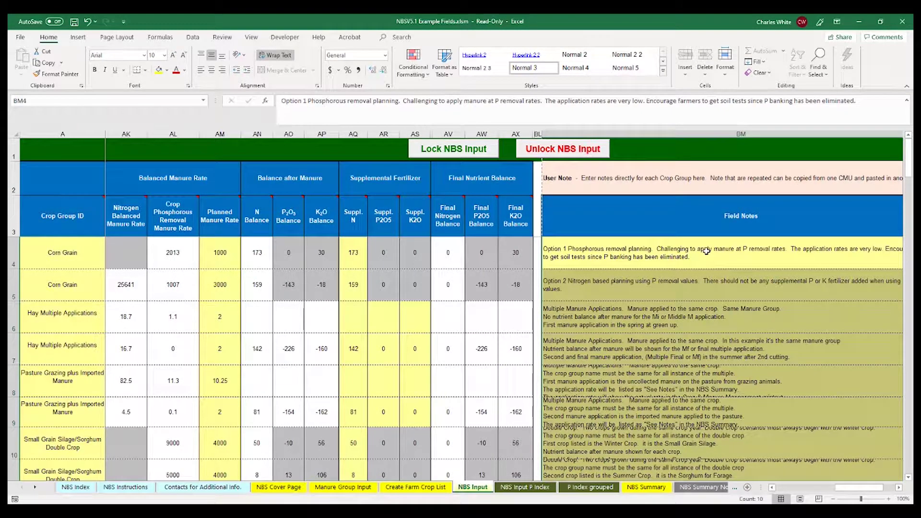
left_click(527, 487)
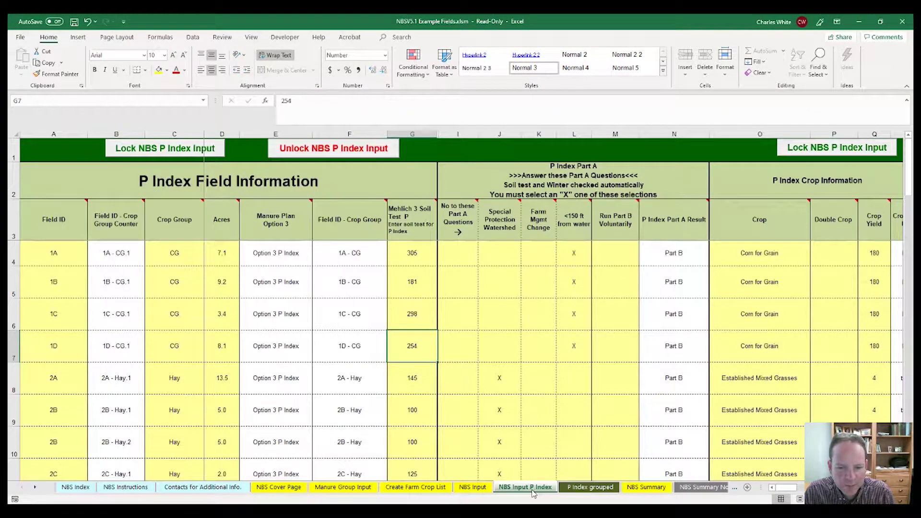
left_click(75, 253)
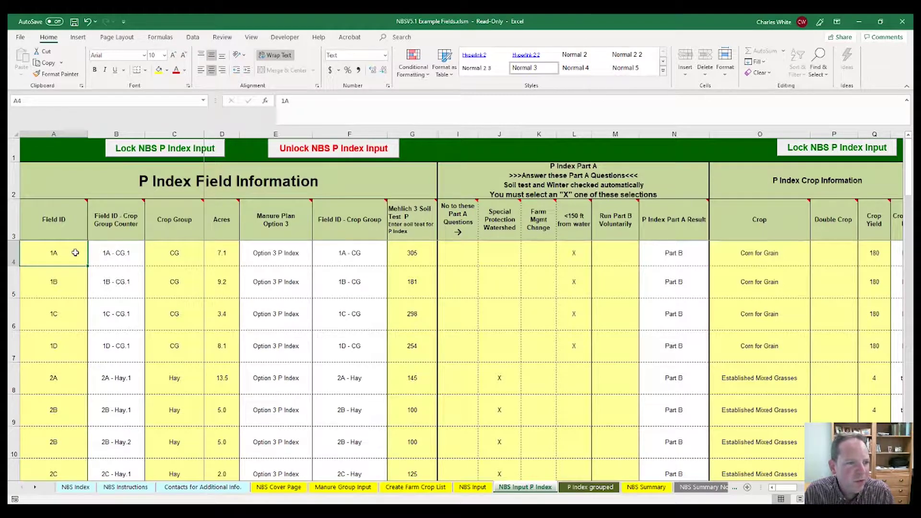
left_click(72, 282)
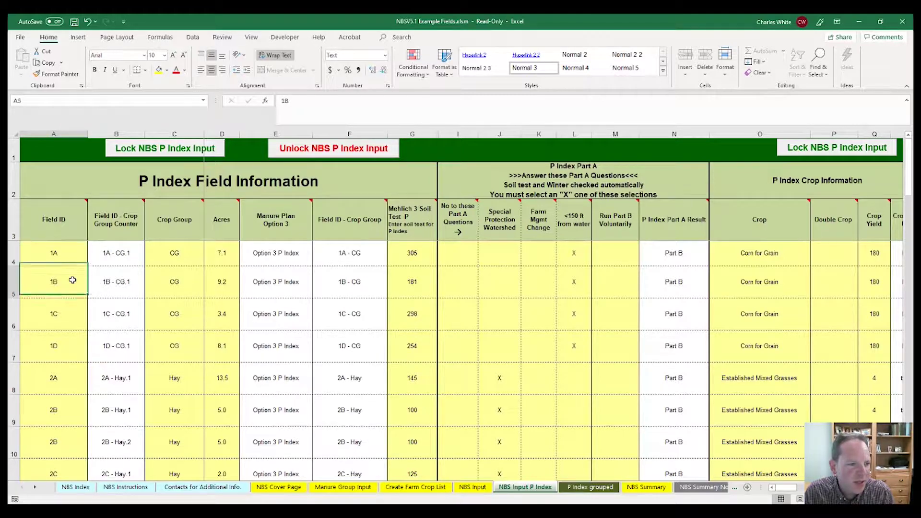
left_click(70, 322)
left_click(72, 249)
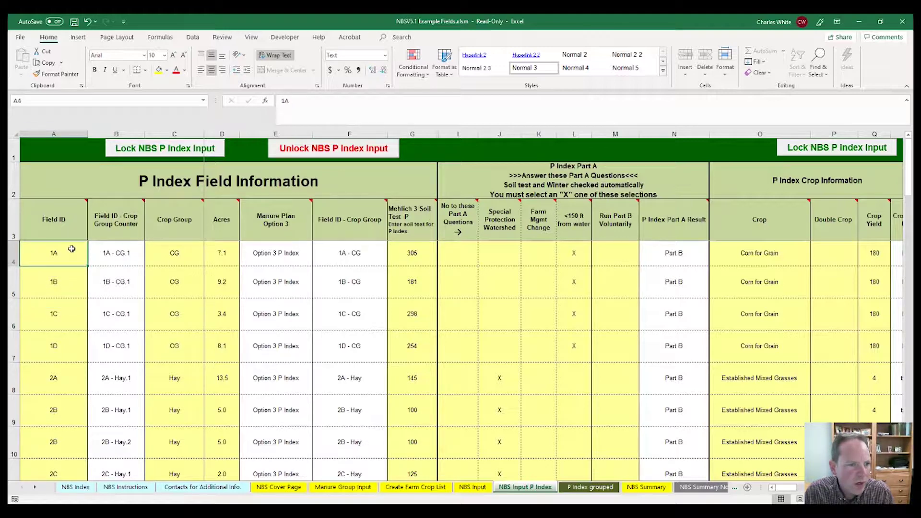
left_click(191, 254)
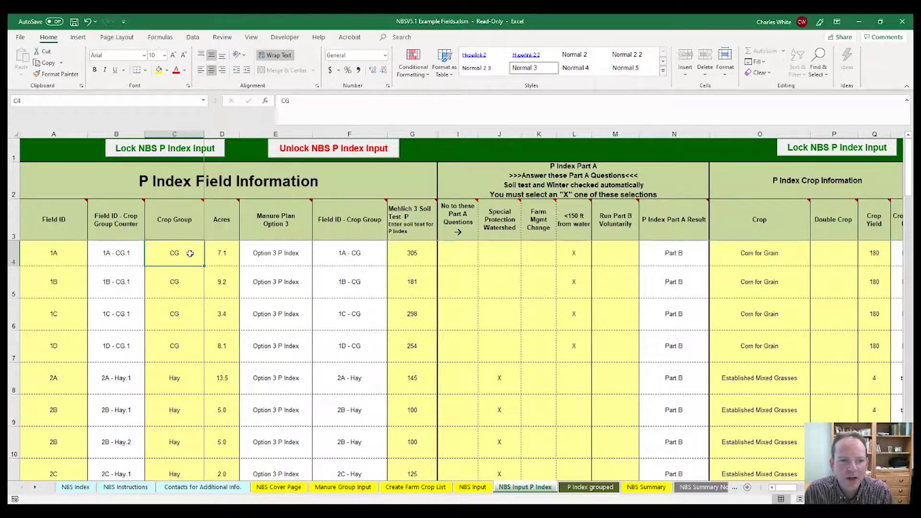
left_click(414, 250)
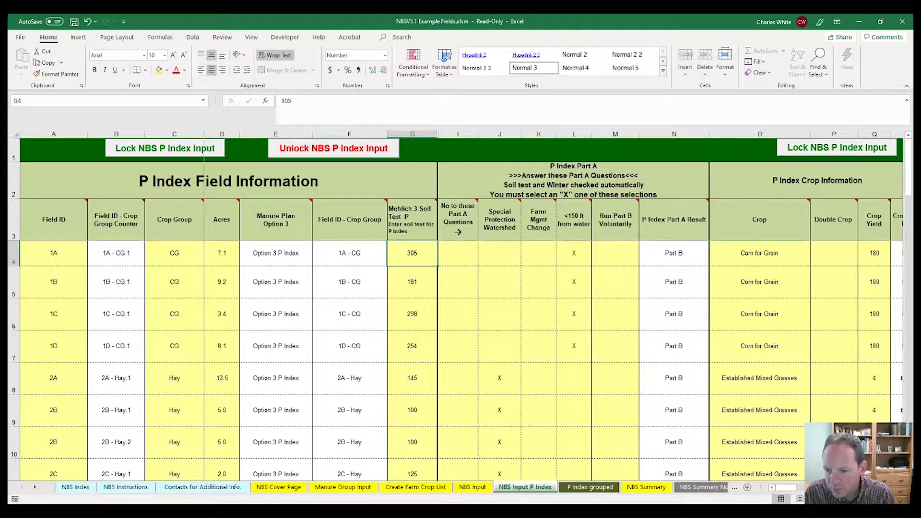
scroll(552, 312, "right", 7)
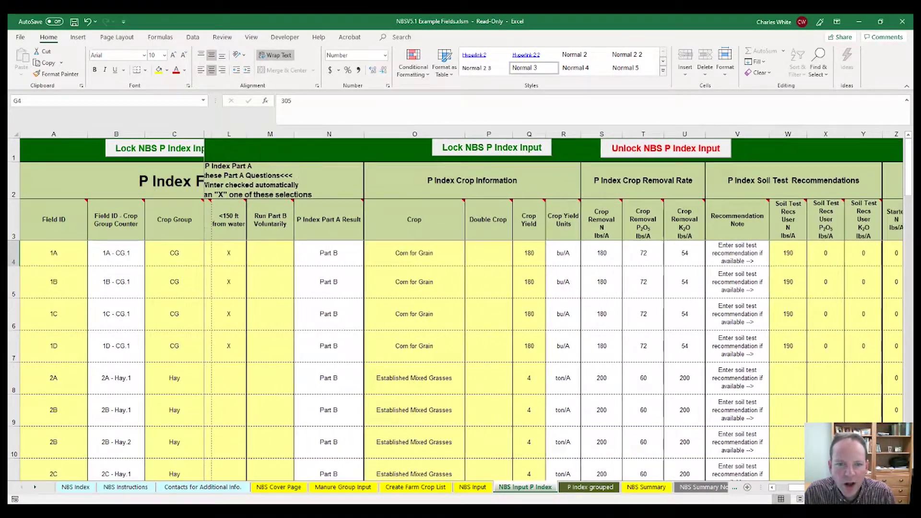
scroll(428, 214, "right", 1)
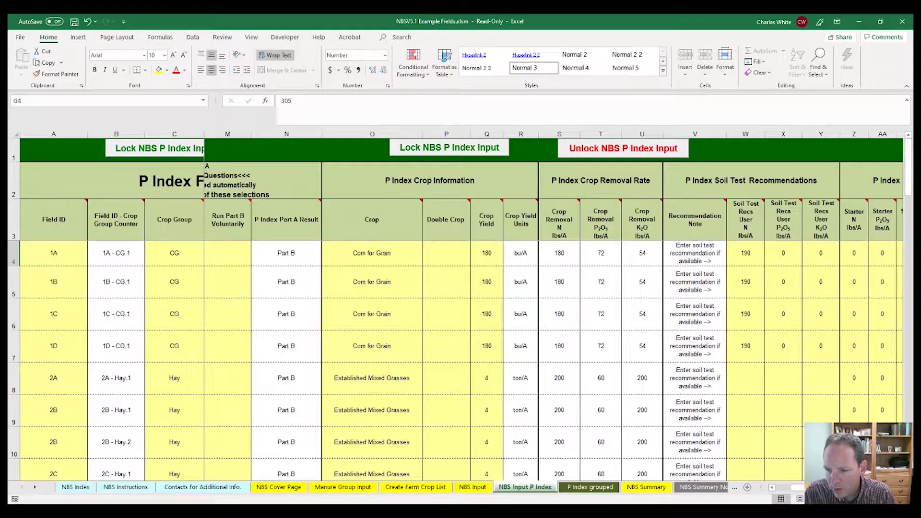
scroll(552, 307, "right", 3)
scroll(515, 250, "right", 4)
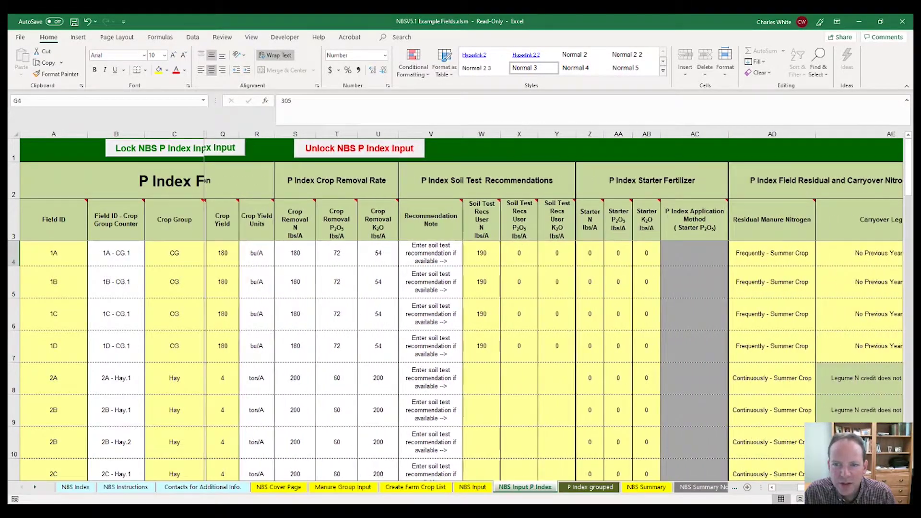
scroll(638, 214, "right", 2)
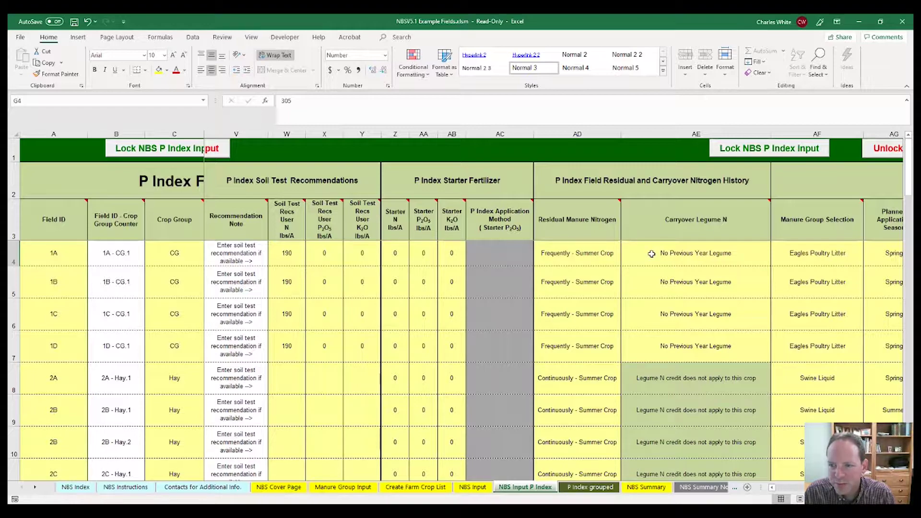
scroll(552, 307, "right", 6)
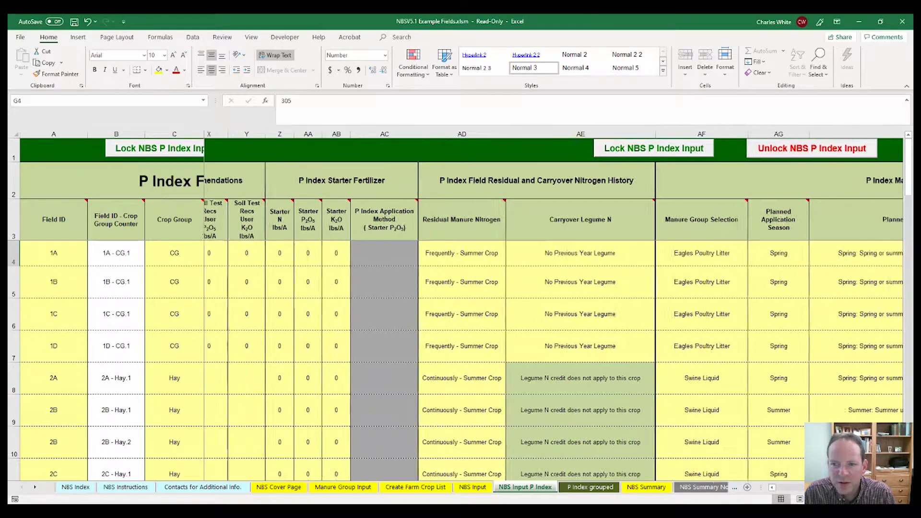
scroll(322, 253, "right", 4)
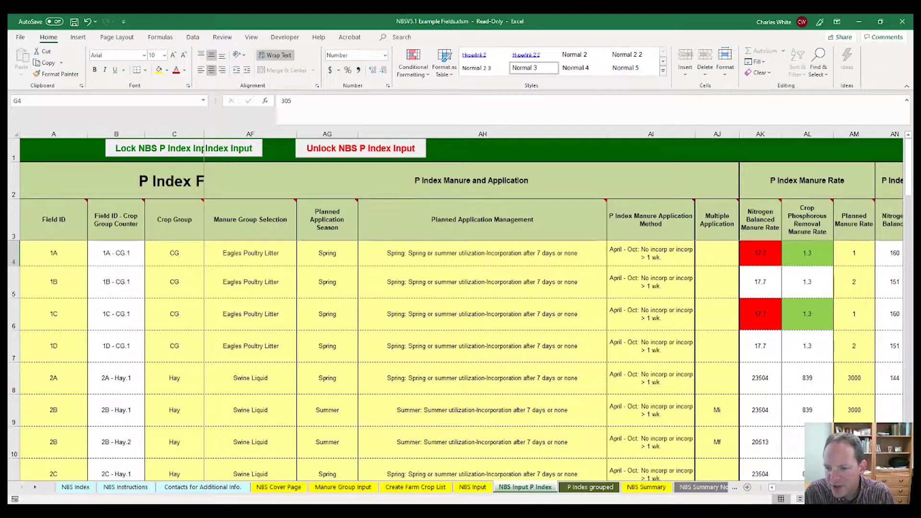
scroll(481, 251, "right", 3)
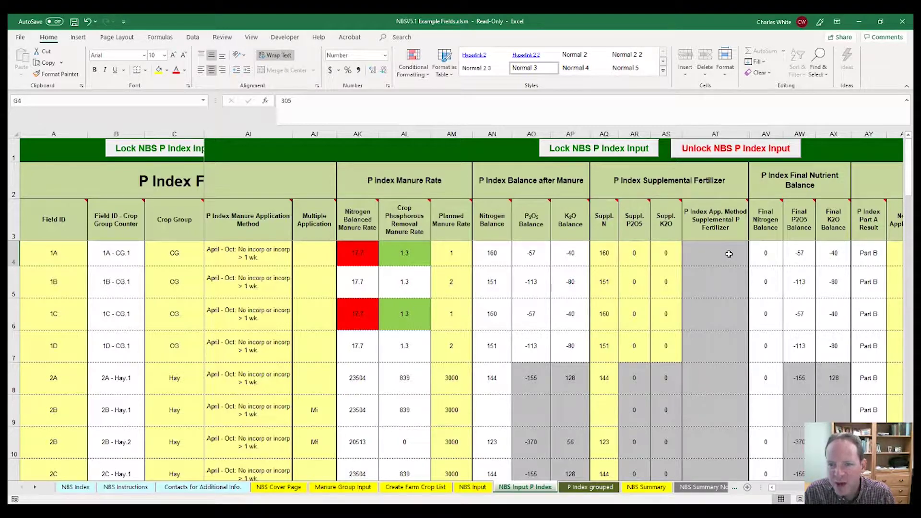
scroll(729, 253, "right", 6)
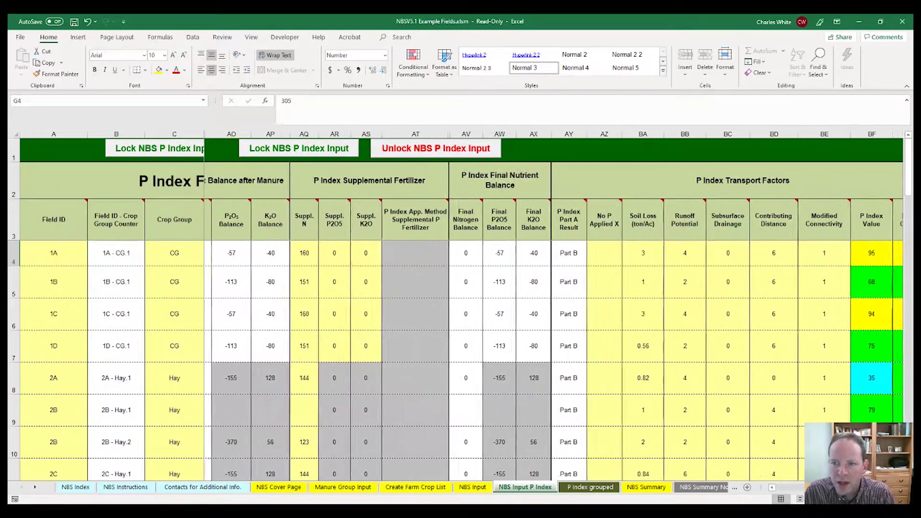
scroll(553, 307, "right", 5)
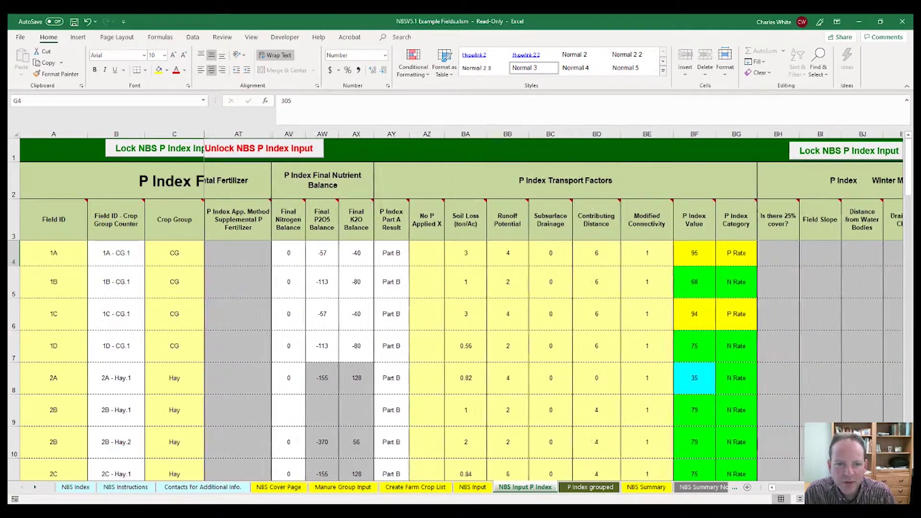
scroll(787, 297, "right", 2)
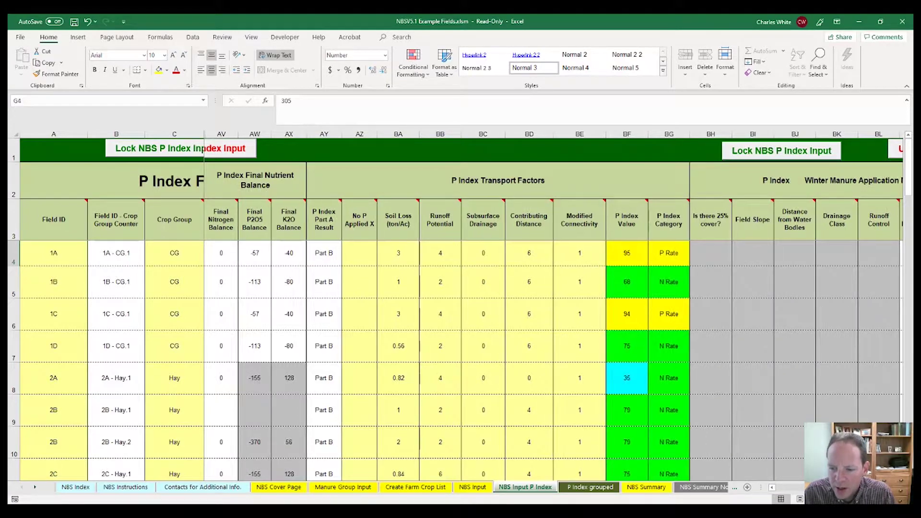
scroll(78, 297, "left", 10)
Select field 1B in A5, scroll to the P Index Field Notes, and group the P Index fields
left_click(49, 285)
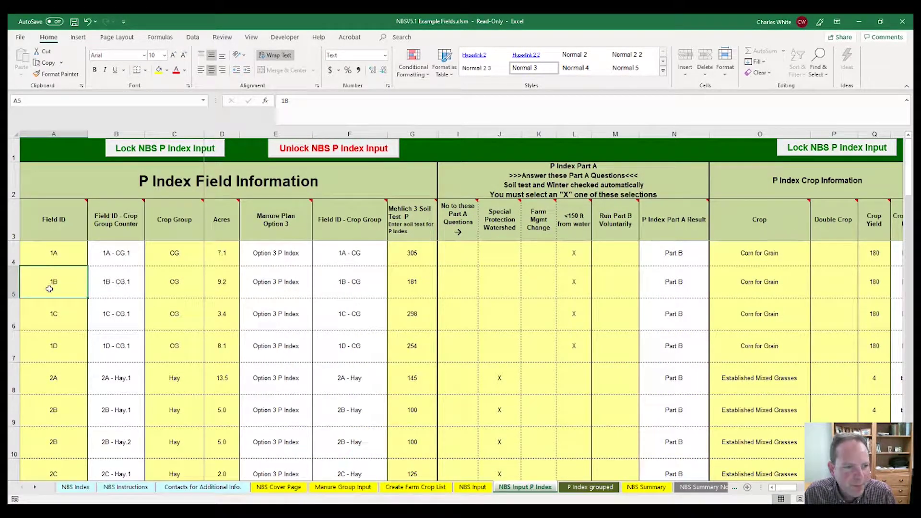
scroll(50, 329, "down", 1)
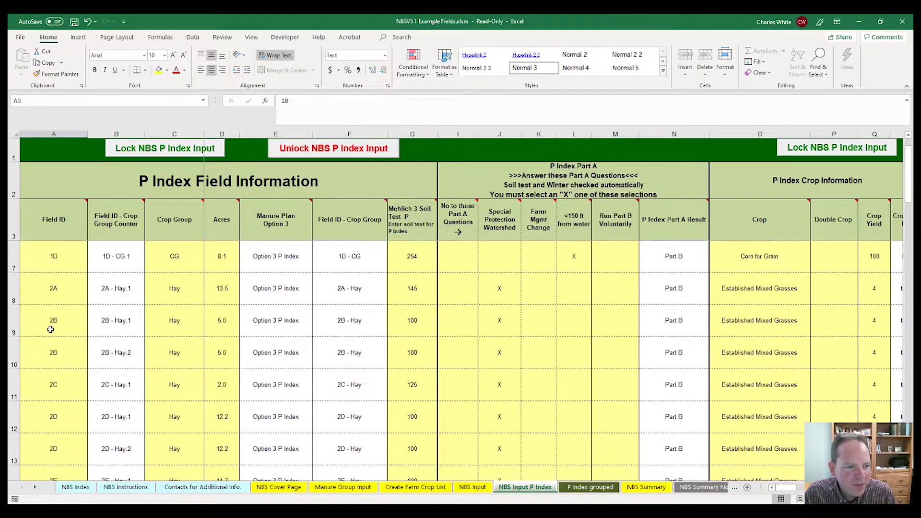
scroll(50, 329, "up", 1)
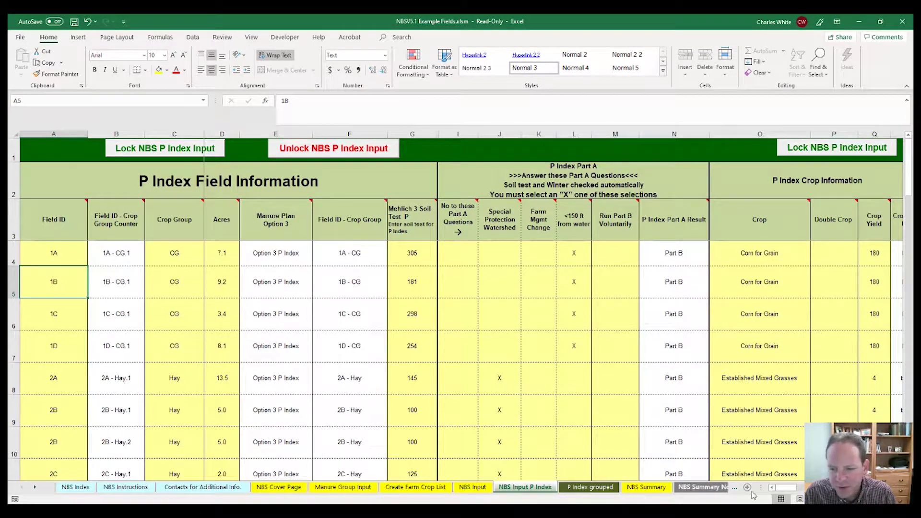
left_click_drag(782, 487, 806, 487)
scroll(621, 368, "left", 3)
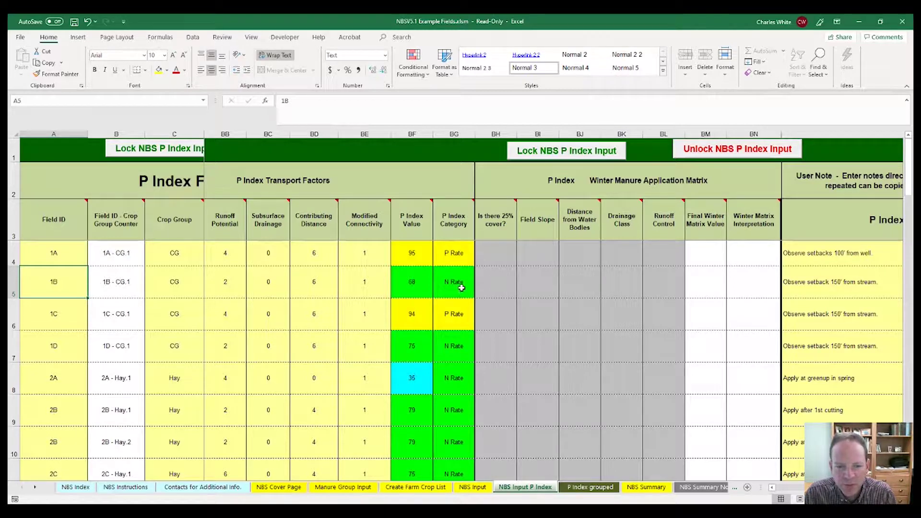
scroll(420, 384, "down", 2)
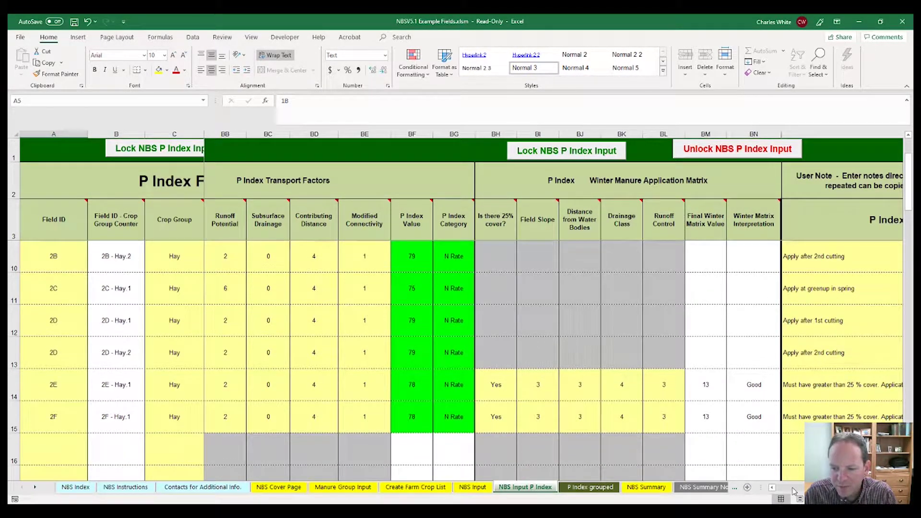
scroll(552, 307, "left", 3)
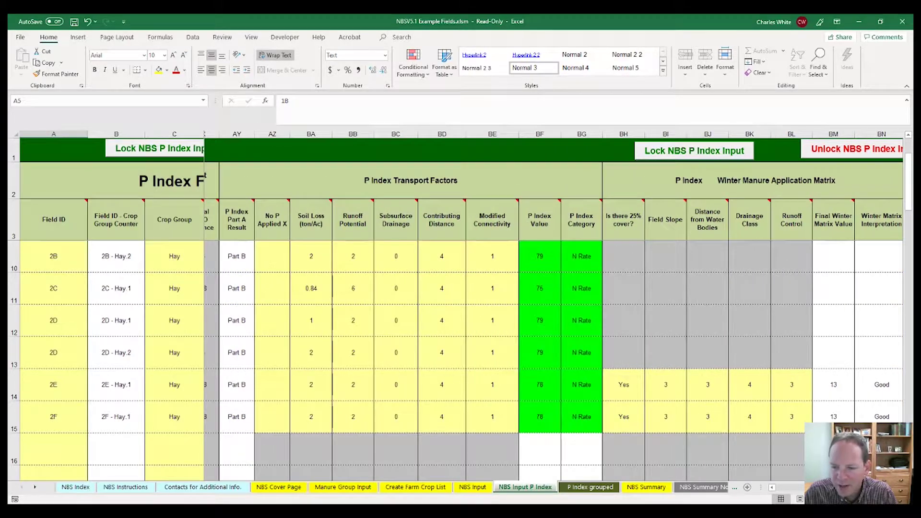
scroll(552, 307, "left", 3)
scroll(552, 307, "right", 10)
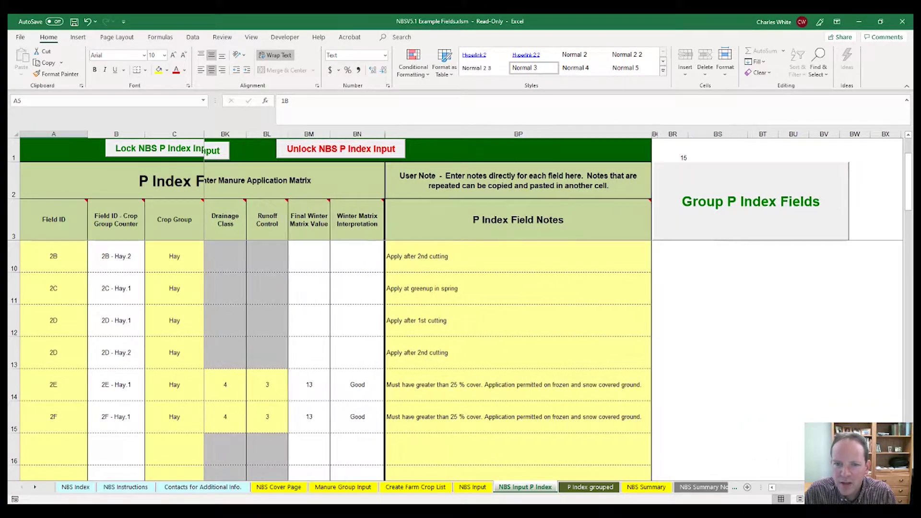
left_click(744, 215)
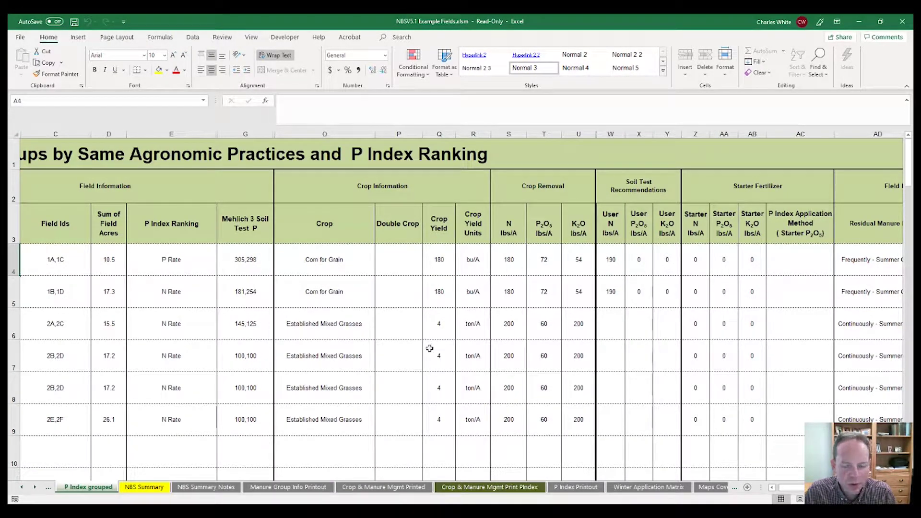
Scroll across the six grouped crop groups and rankings, return to the sheet start, then open NBS Summary
left_click(771, 487)
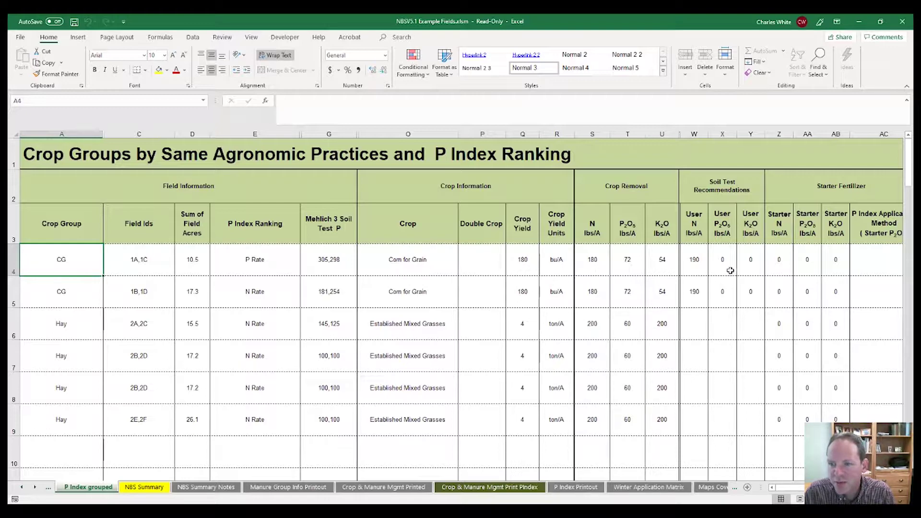
scroll(461, 307, "right", 5)
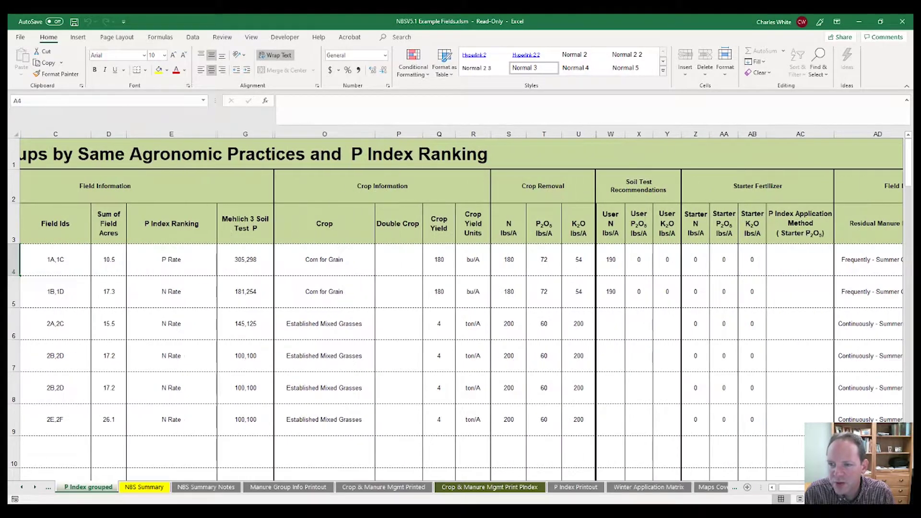
scroll(461, 307, "right", 3)
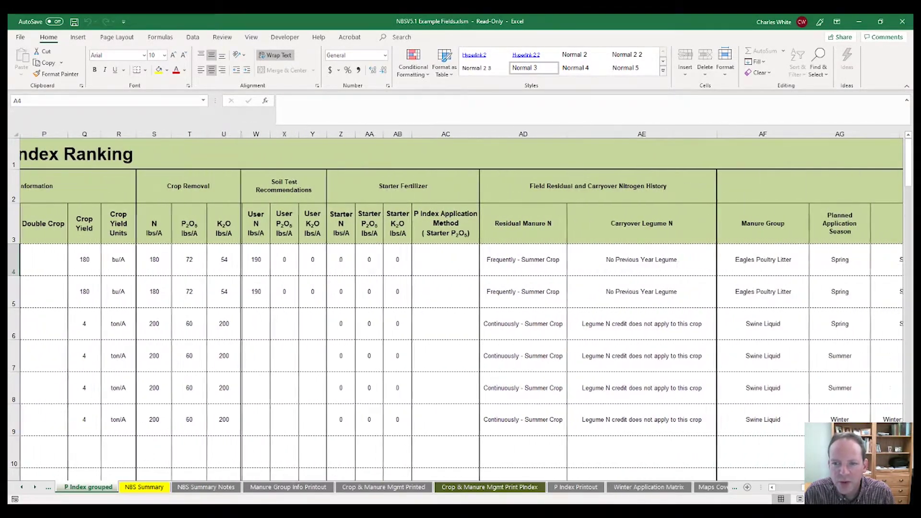
scroll(461, 307, "right", 3)
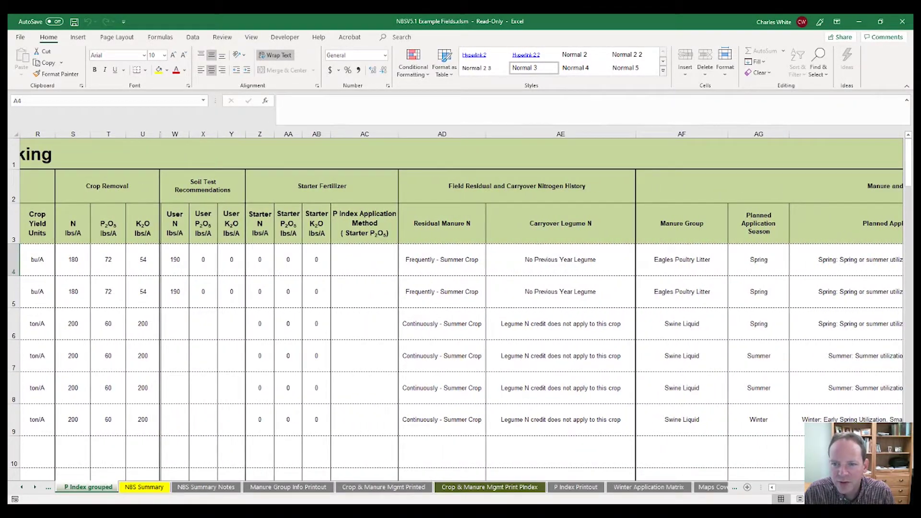
scroll(461, 307, "right", 4)
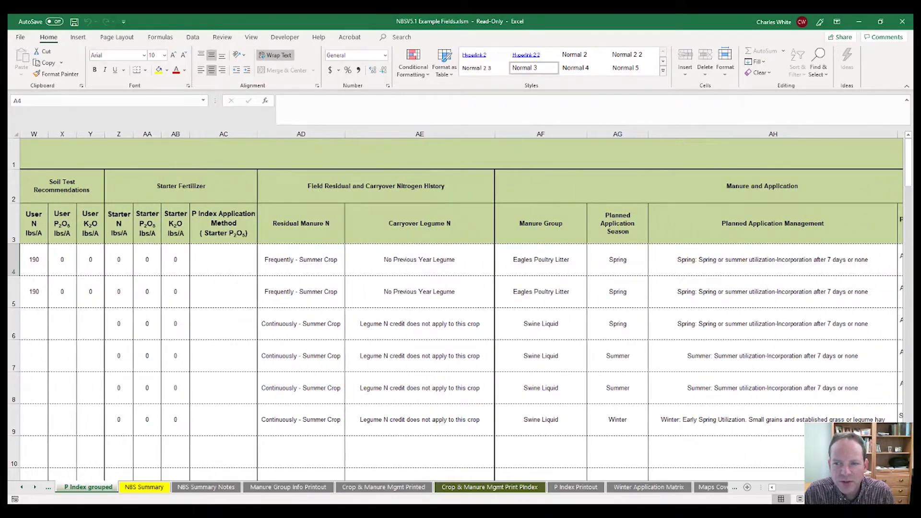
scroll(461, 307, "right", 3)
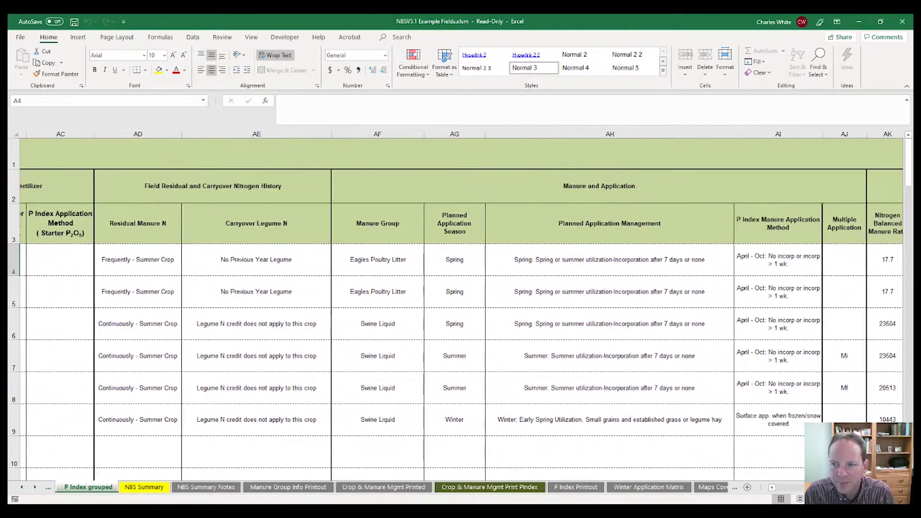
key("Home")
left_click(144, 487)
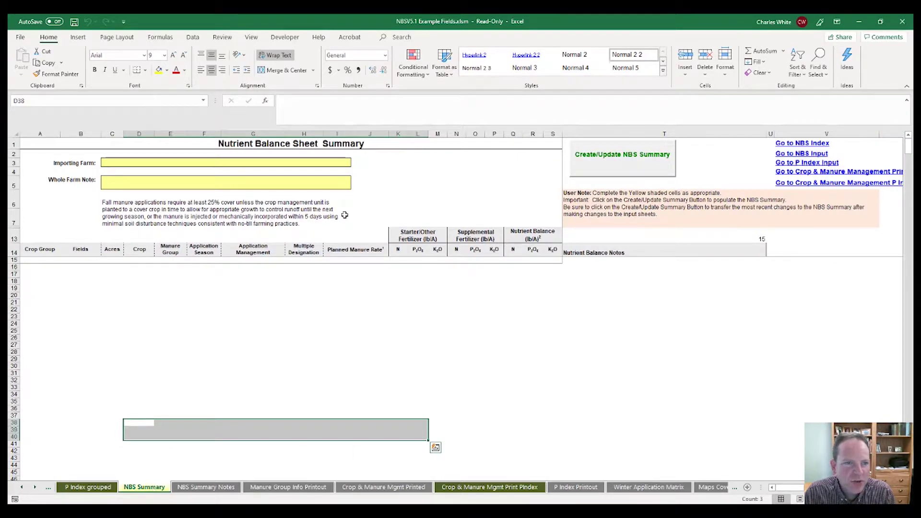
Generate the NBS Summary rows, check the CG and Hay entries, then go to NBS Summary Notes
left_click(613, 163)
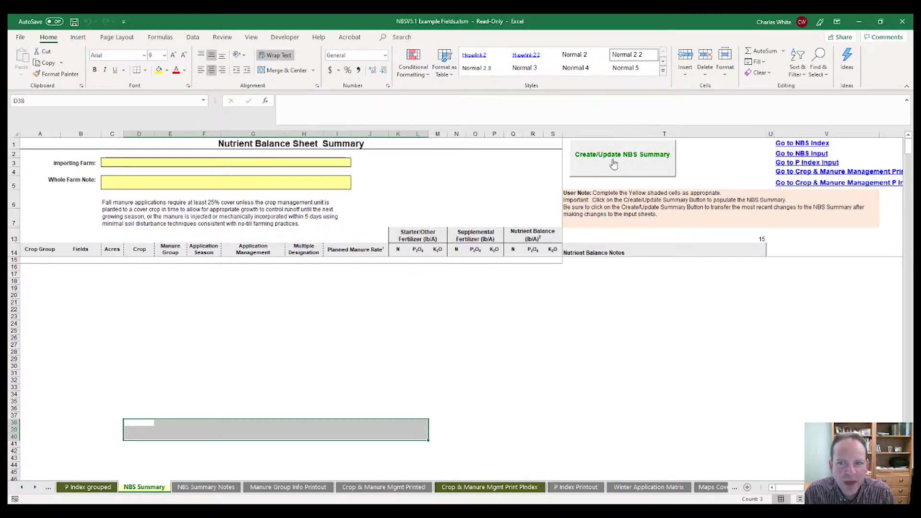
left_click(613, 162)
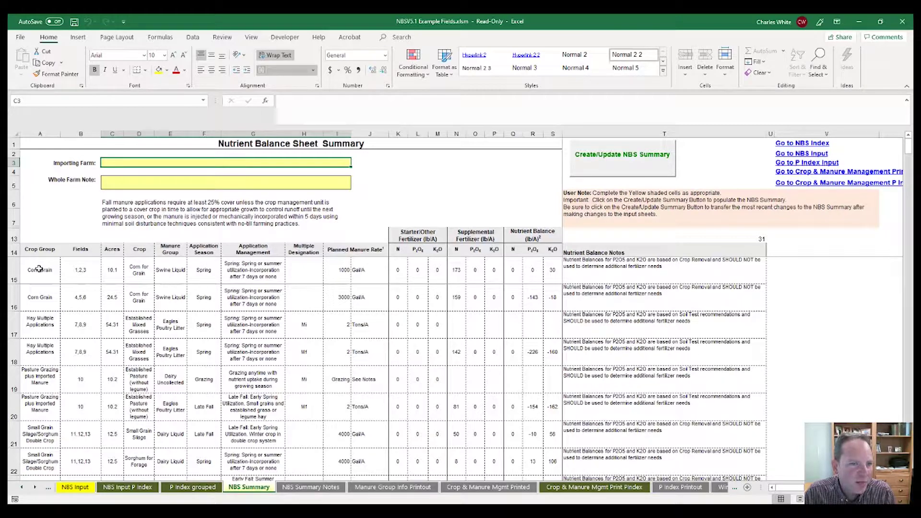
scroll(39, 270, "down", 2)
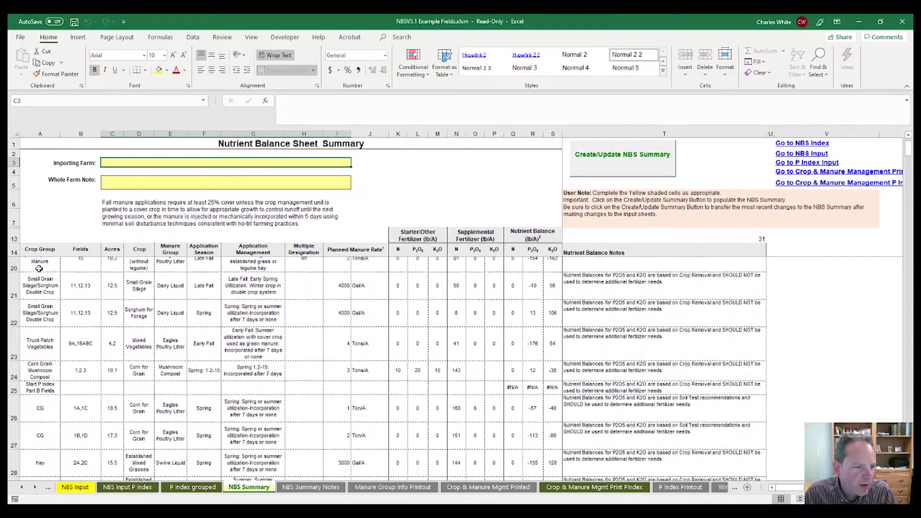
scroll(48, 366, "down", 1)
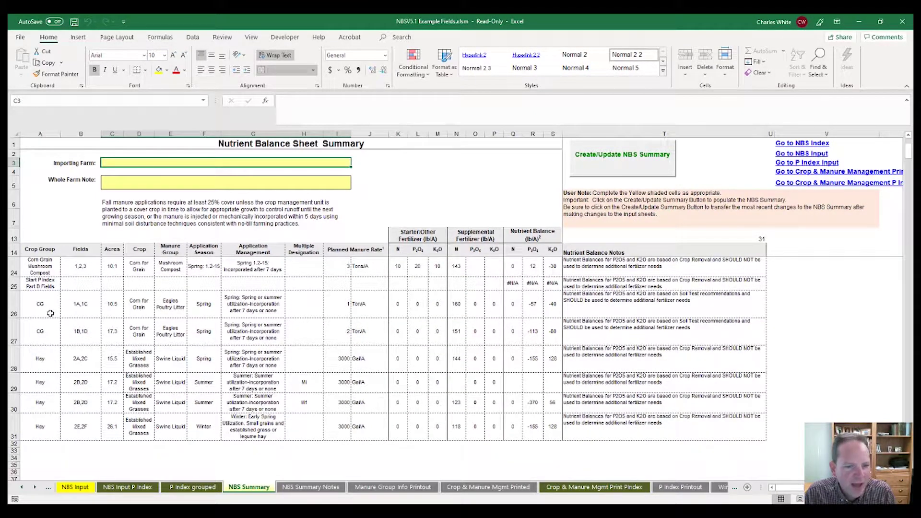
left_click(333, 487)
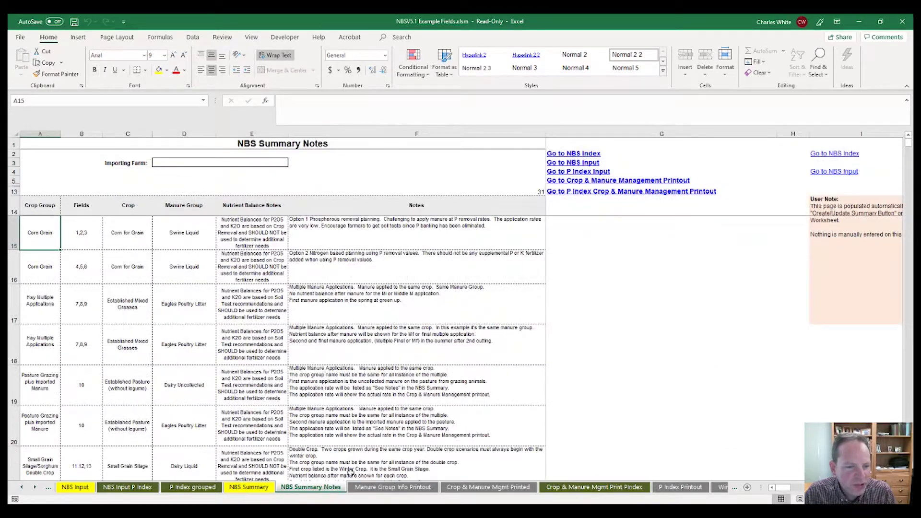
scroll(363, 339, "down", 1)
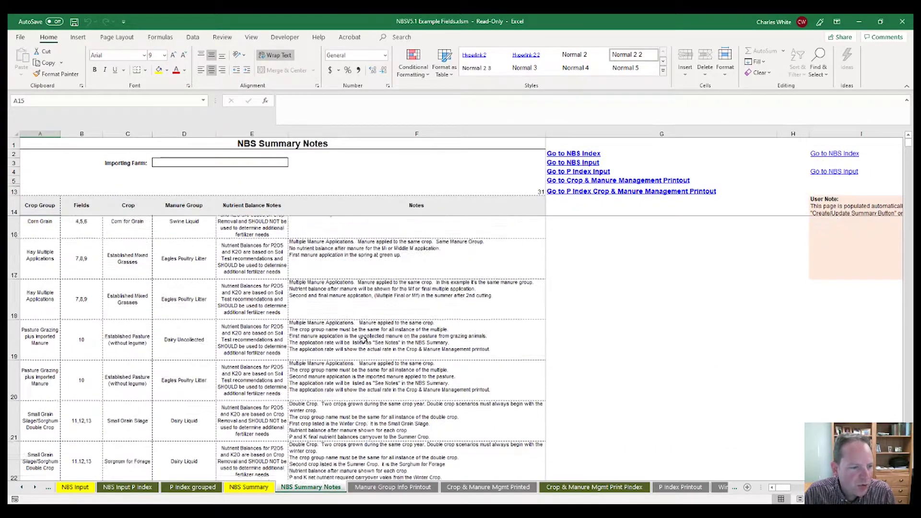
scroll(363, 339, "down", 3)
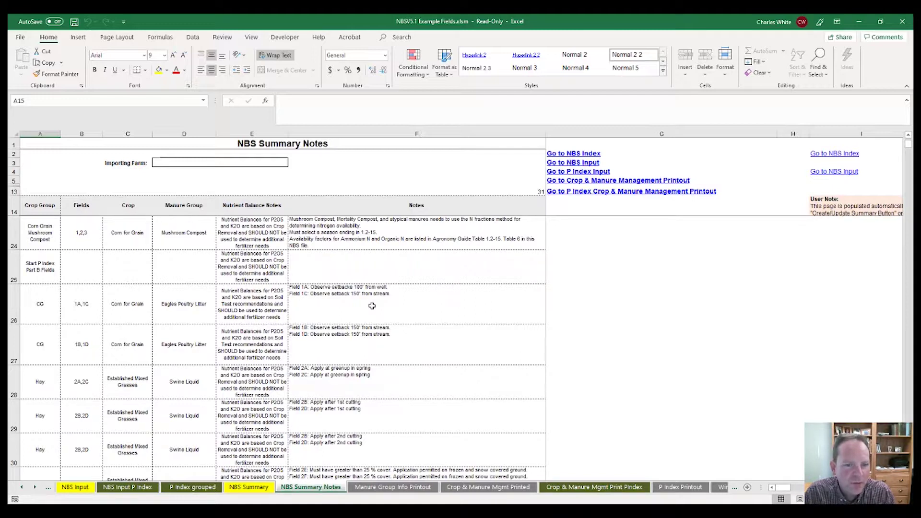
left_click(303, 290)
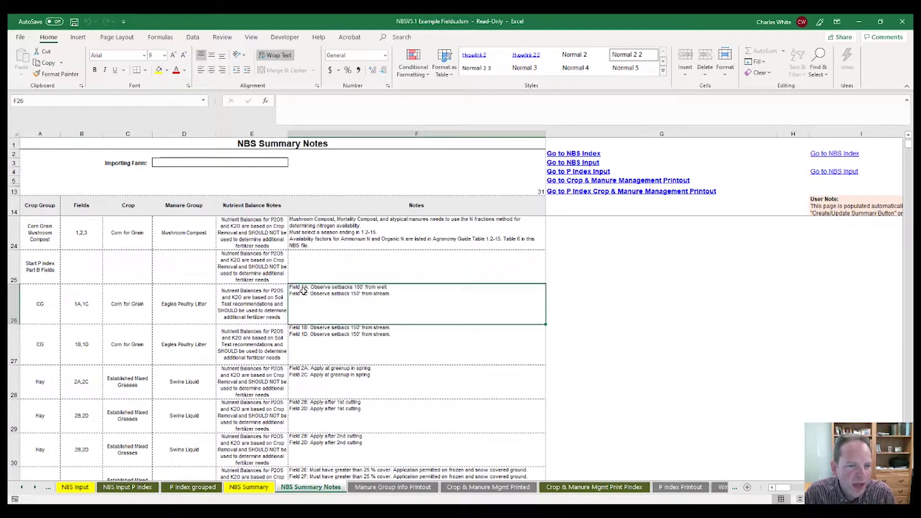
left_click(312, 337)
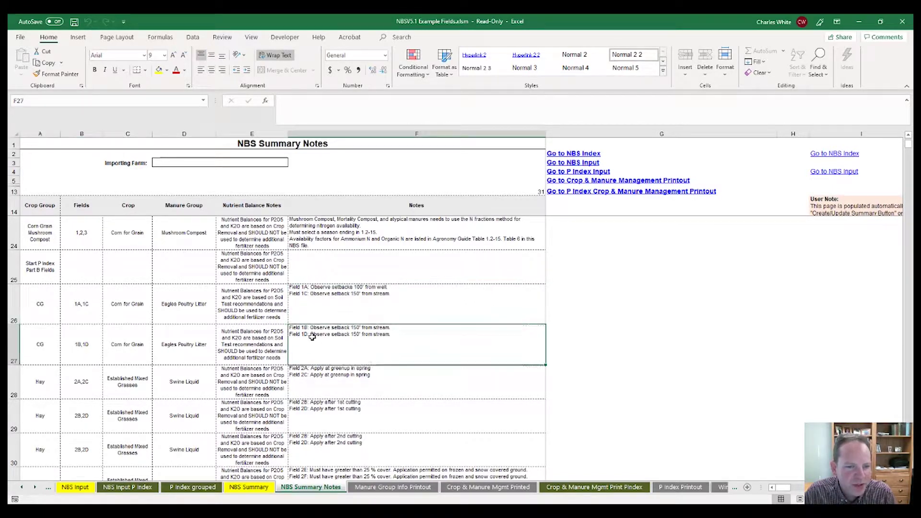
View the Manure Group Info Printout sheet, then the Crop & Manure Mgmt Printed sheet
left_click(388, 487)
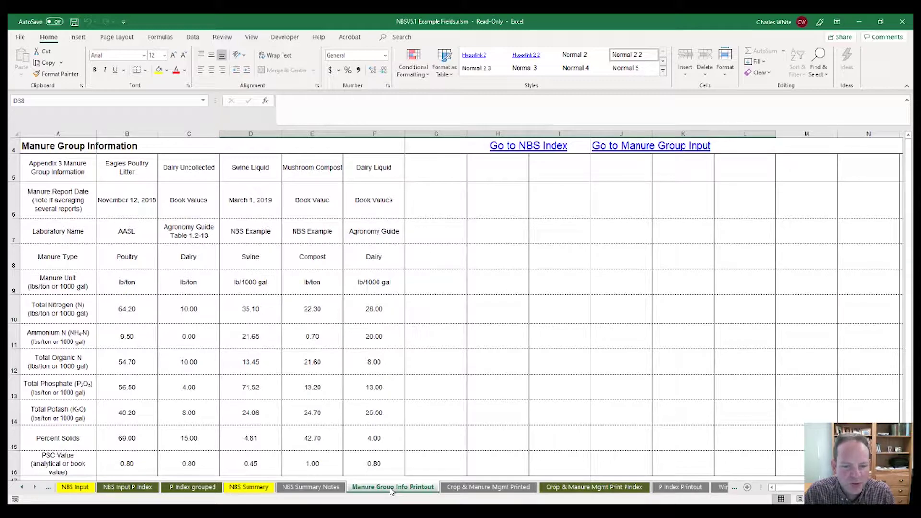
left_click(468, 487)
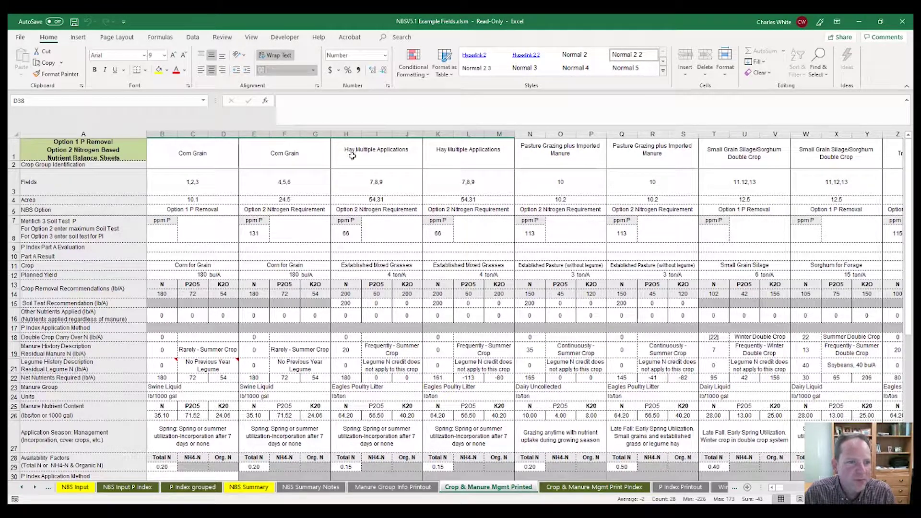
Point out the field groups 1,2,3; 4,5,6; 7,8,9 (two hay groups); and 10, then view Print Pindex
left_click(202, 184)
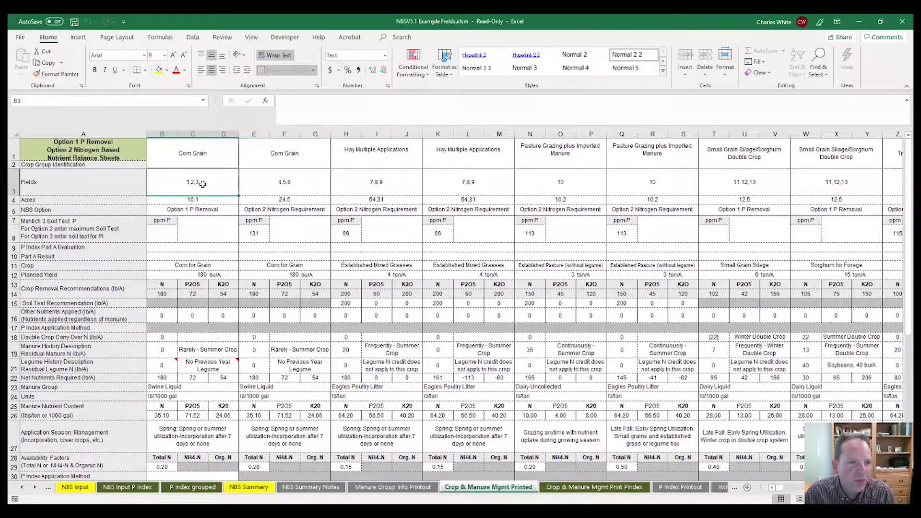
left_click(284, 182)
left_click(344, 184)
left_click(460, 185)
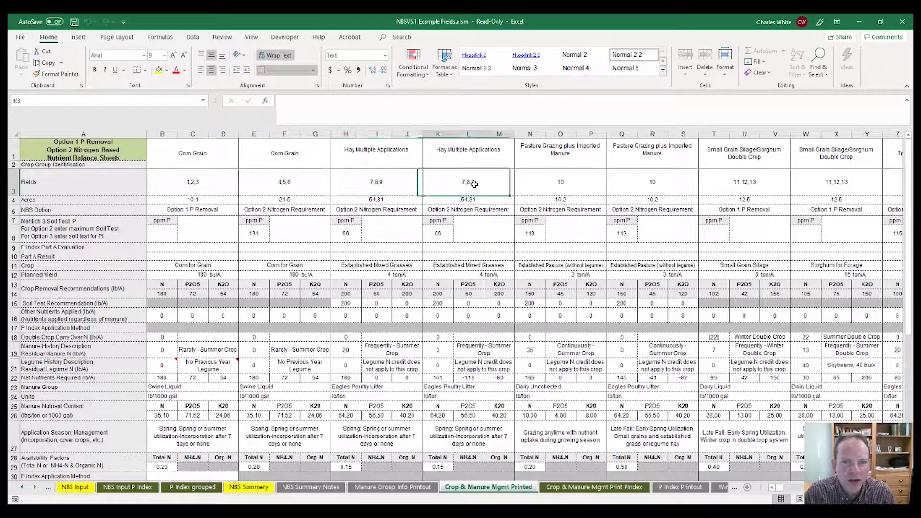
left_click(540, 179)
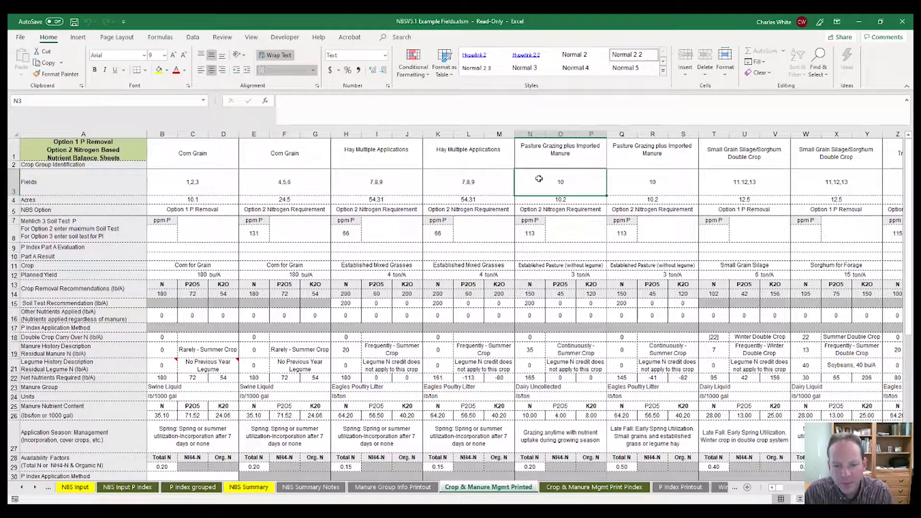
left_click(575, 489)
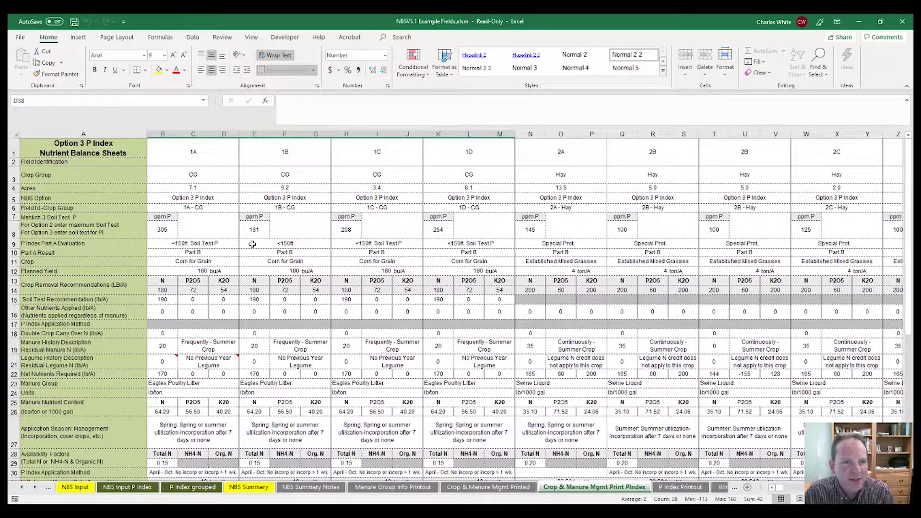
Point out the field columns 1A, 1B, 1C, 1D, 2A and 2B, then view the P Index Printout
left_click(218, 161)
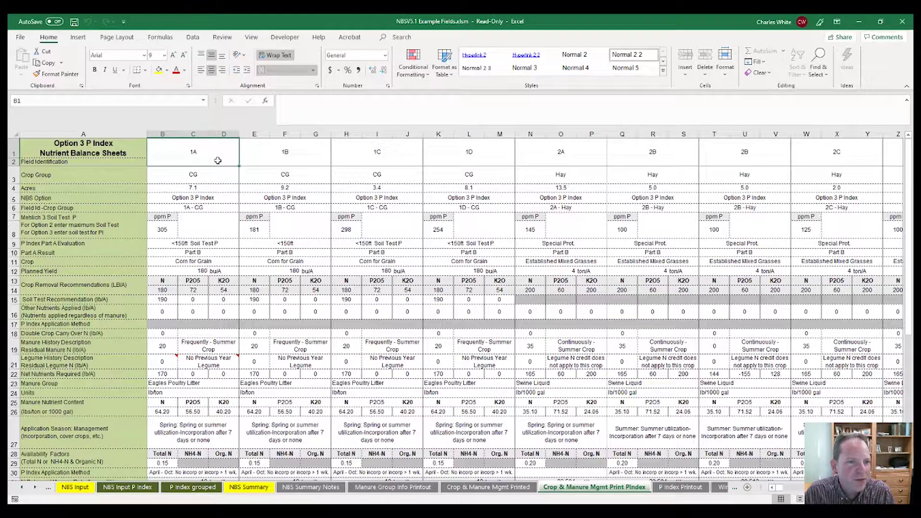
left_click(293, 163)
left_click(353, 163)
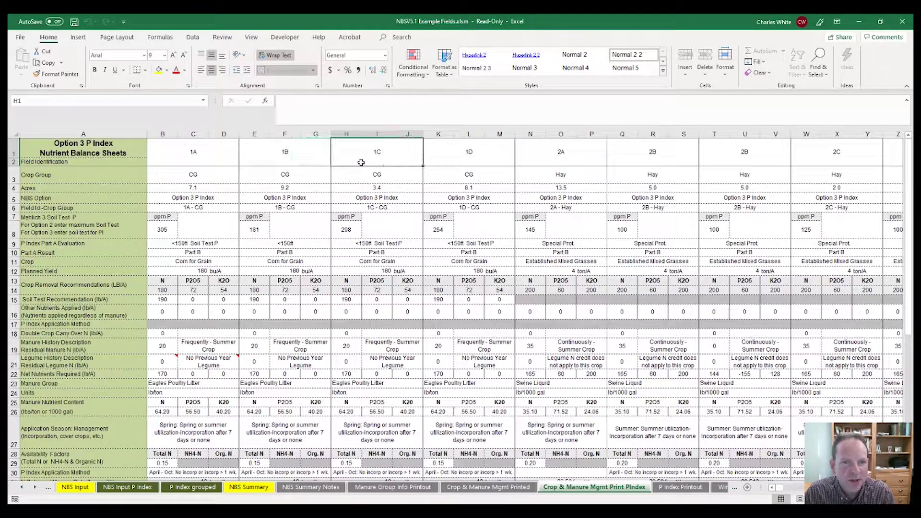
left_click(453, 157)
left_click(532, 151)
left_click(636, 151)
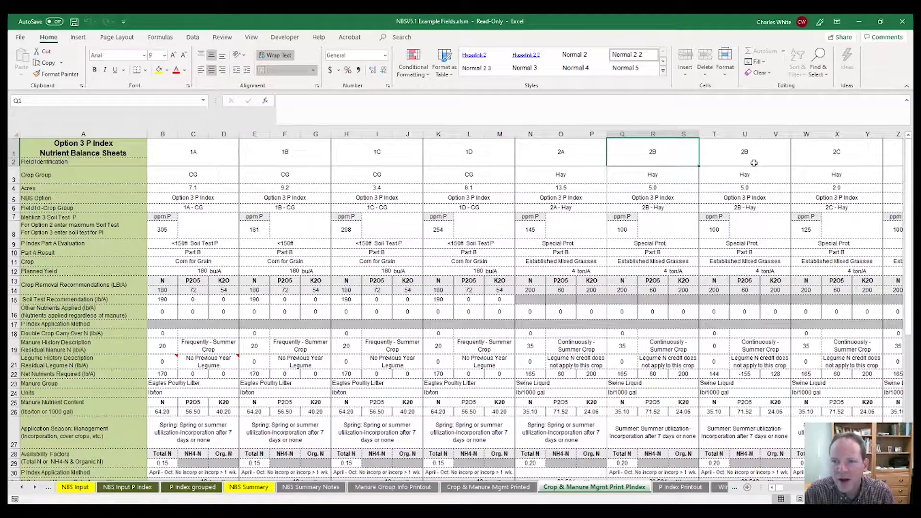
left_click(754, 157)
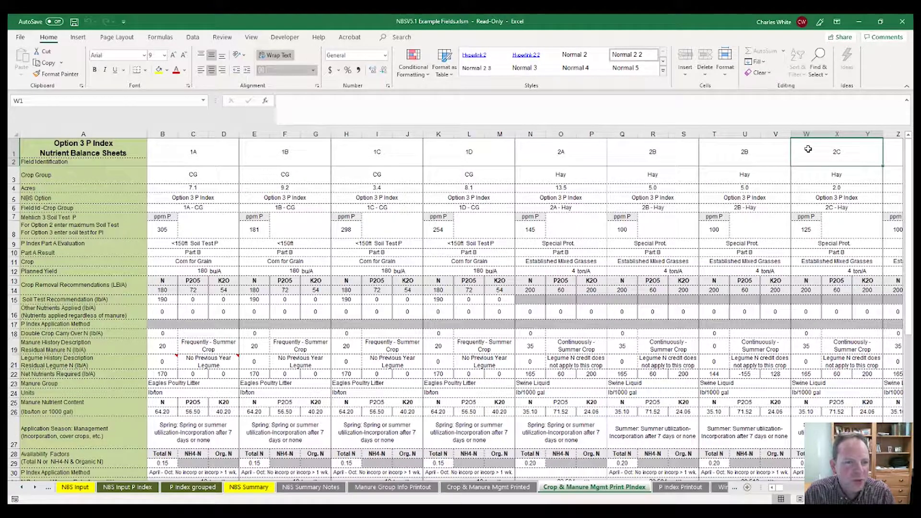
left_click(681, 487)
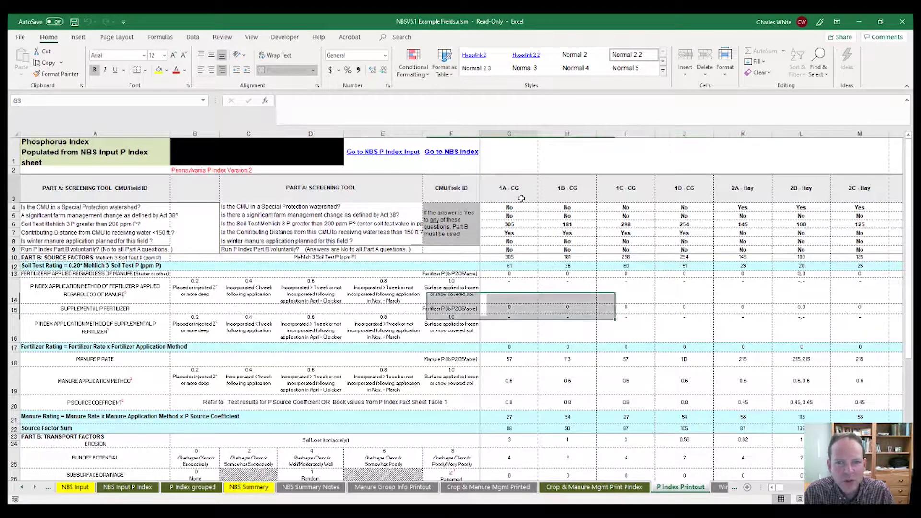
Point out the 1B - CG and 1C - CG columns of the P Index Printout
left_click(593, 192)
left_click(608, 192)
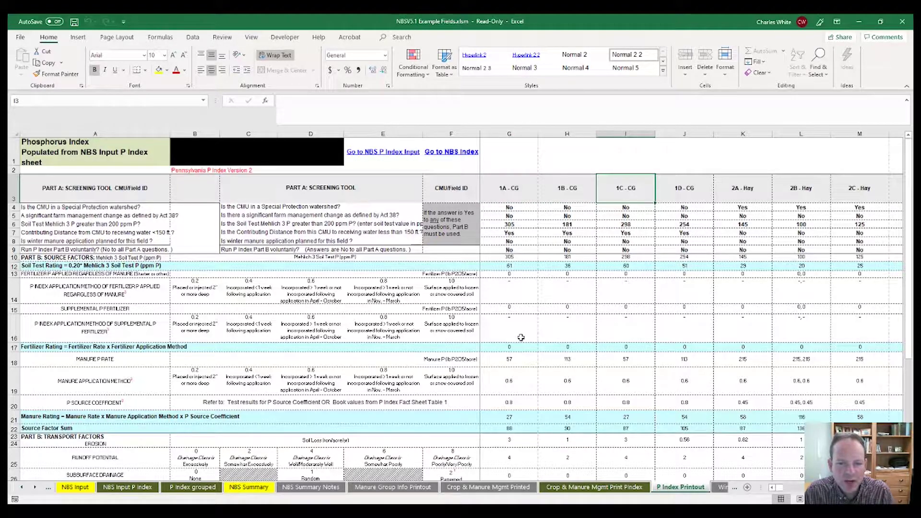
scroll(521, 337, "down", 2)
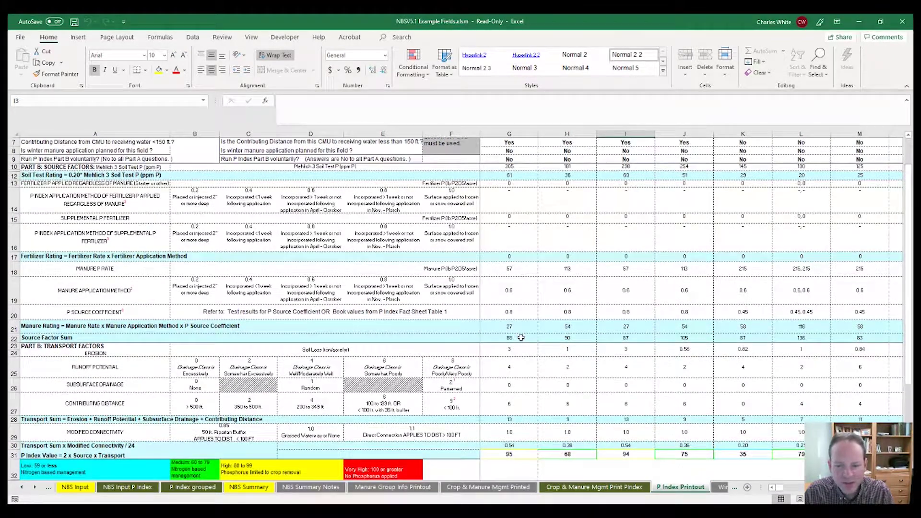
scroll(521, 338, "up", 2)
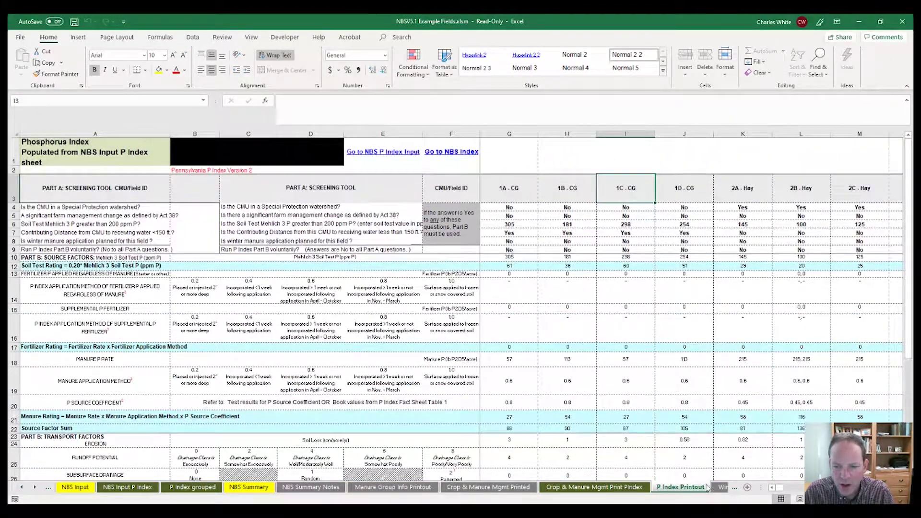
Move through the Winter Application Matrix and Maps Cover Page sheets to Print NBS Report
left_click(722, 487)
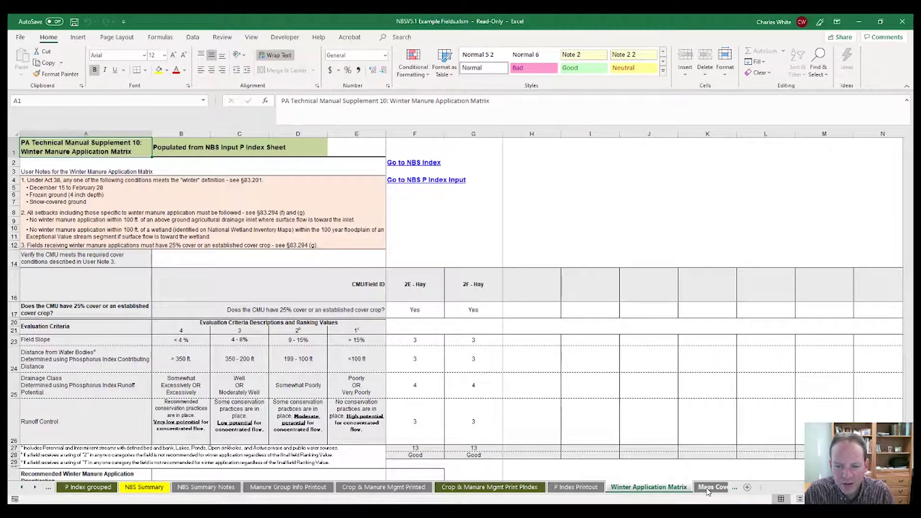
left_click(709, 488)
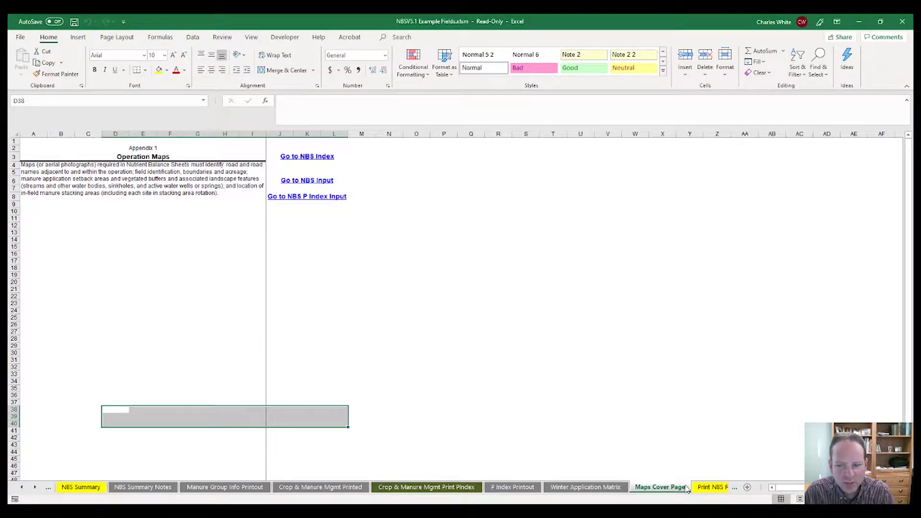
left_click(712, 488)
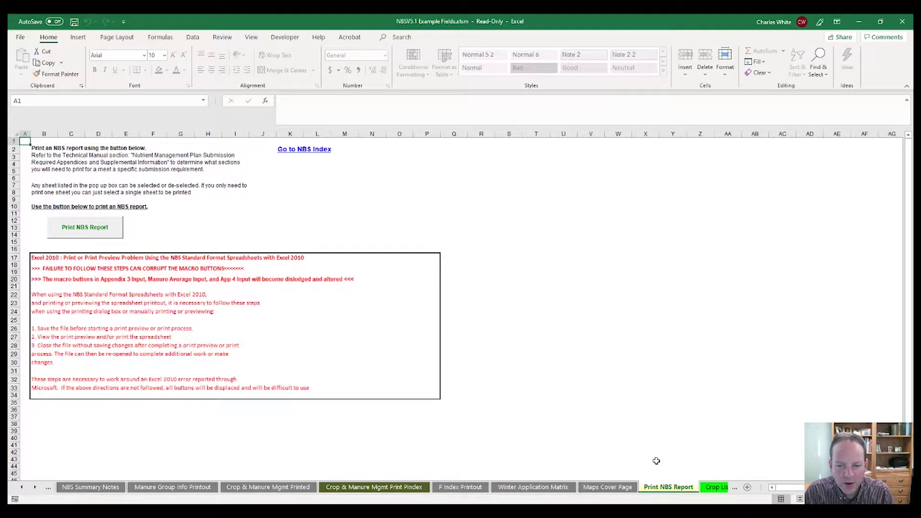
Start printing the NBS report to get the Select sheets to print list
left_click(105, 233)
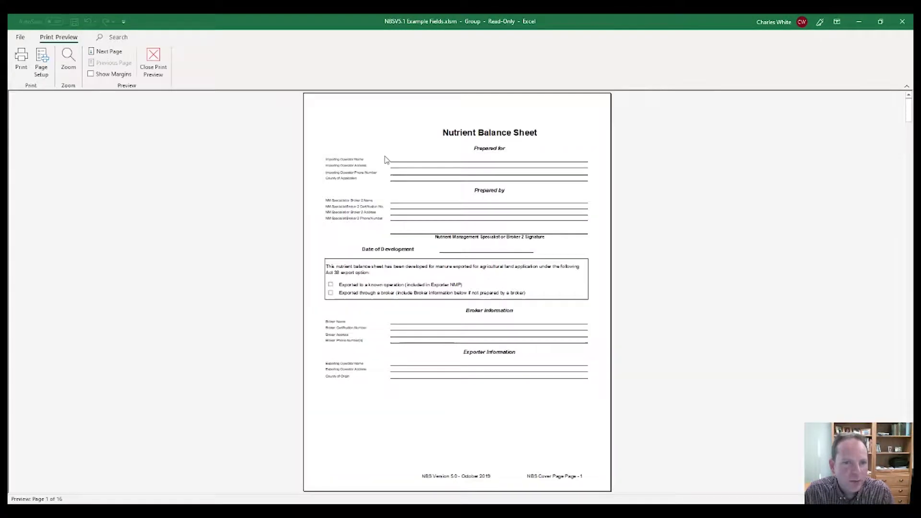
Confirm the selected sheets and page the print preview ahead to page 5 of 16, the NBS Summary Notes
left_click(382, 155)
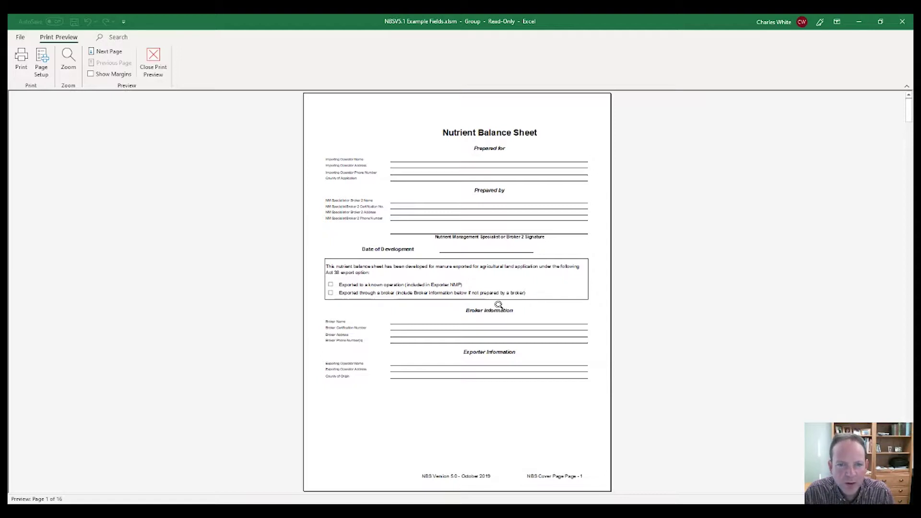
scroll(499, 304, "down", 1)
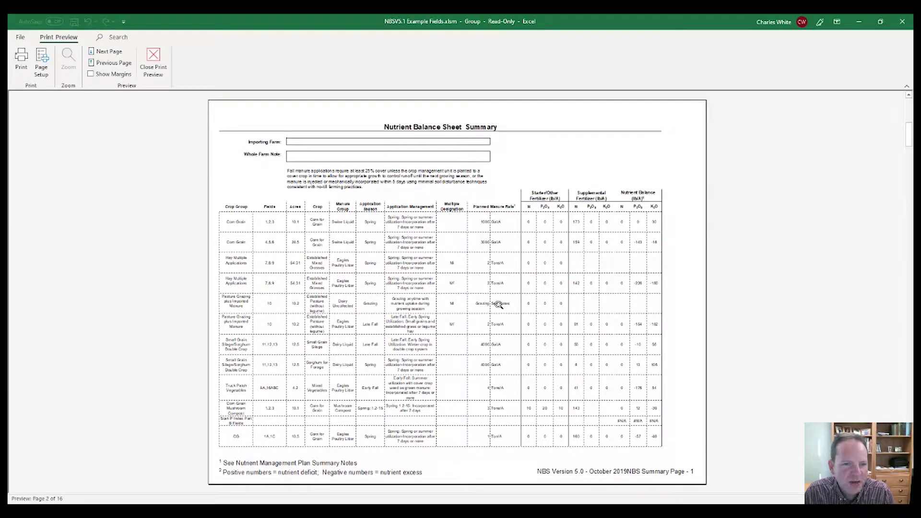
scroll(499, 306, "down", 1)
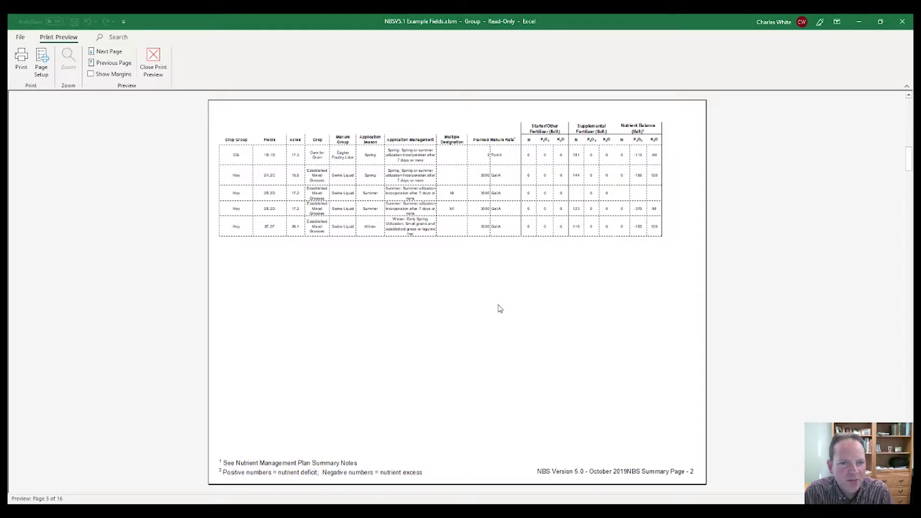
scroll(499, 307, "down", 1)
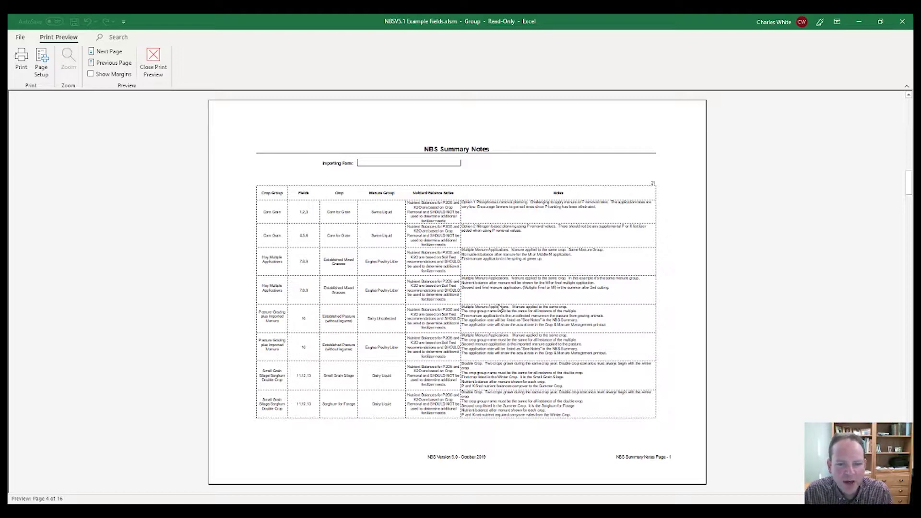
scroll(499, 308, "down", 1)
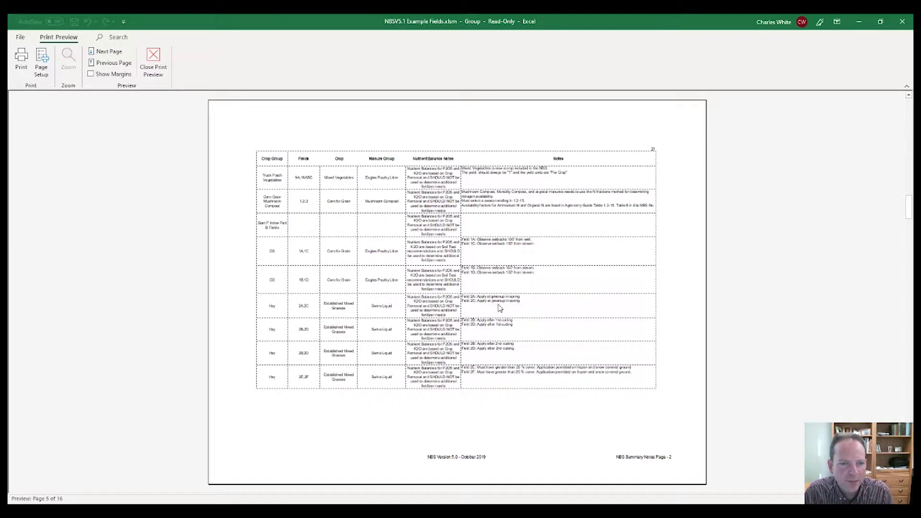